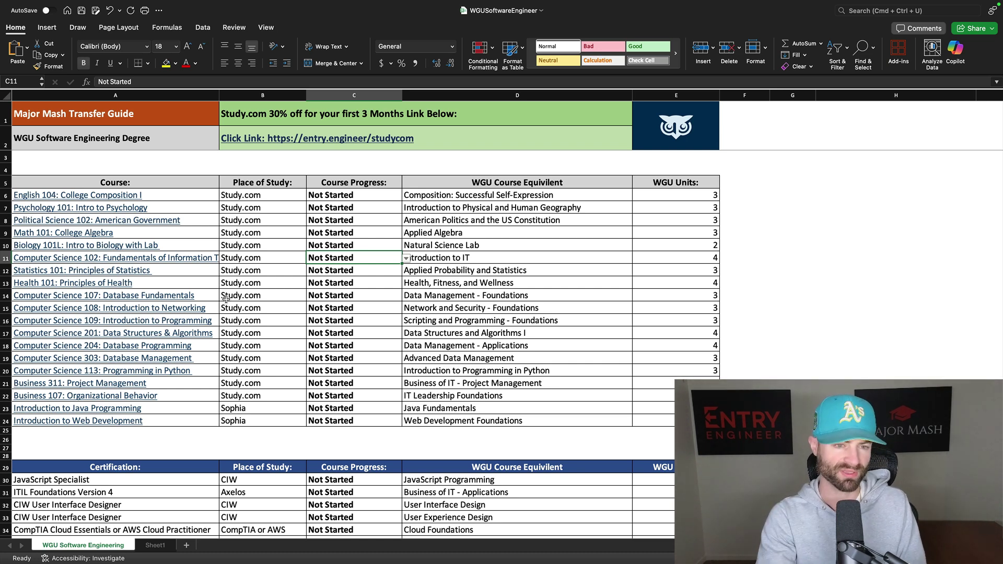
- Highlight the Study.com 30% discount note and the English 104, Math 101 and Statistics 101 transfer courses
click(304, 114)
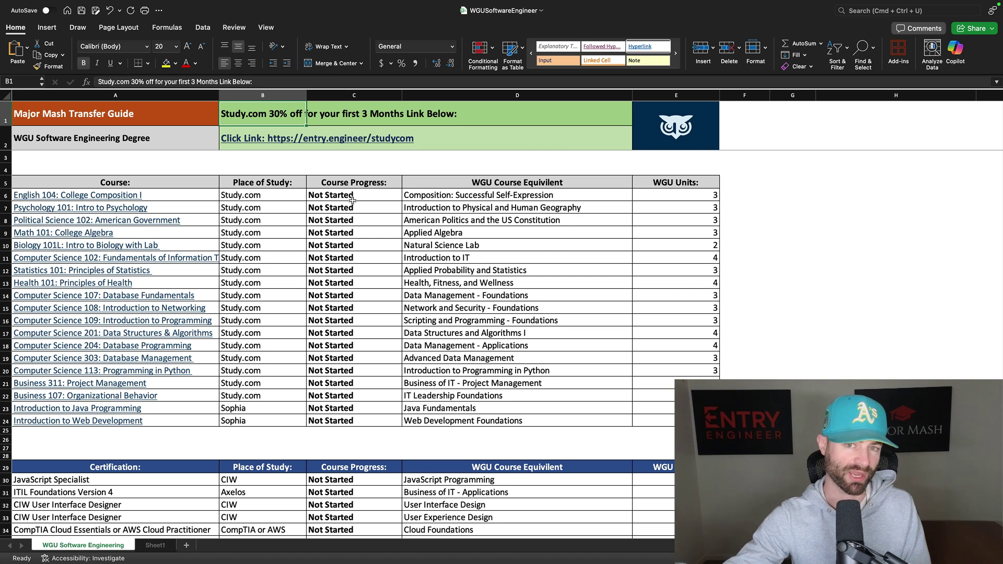
click(285, 208)
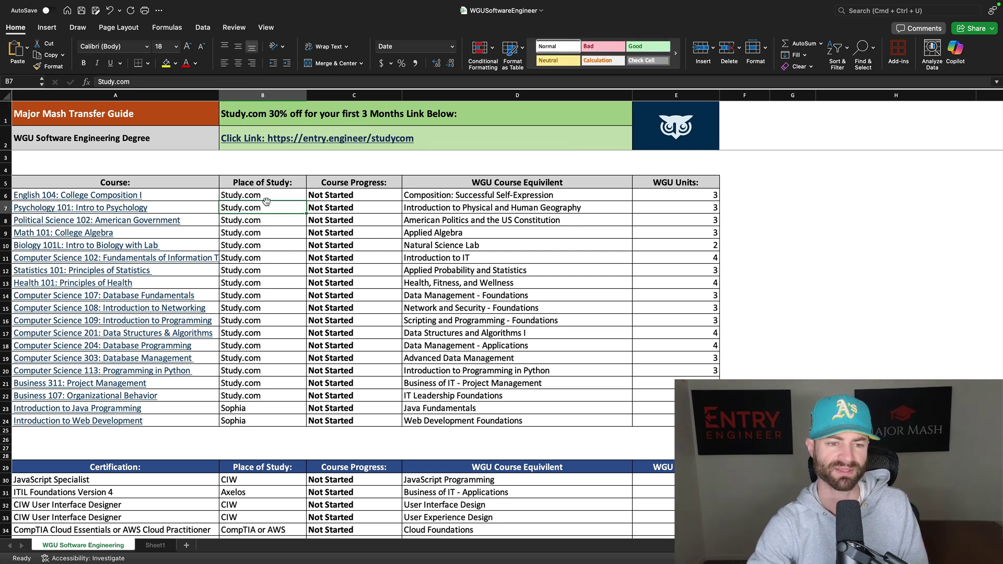
click(186, 194)
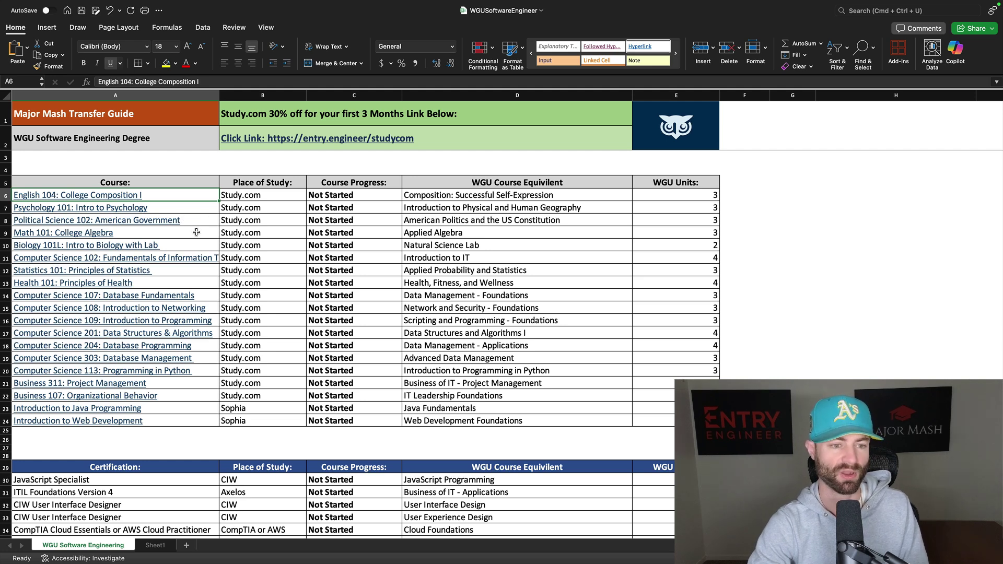
click(197, 233)
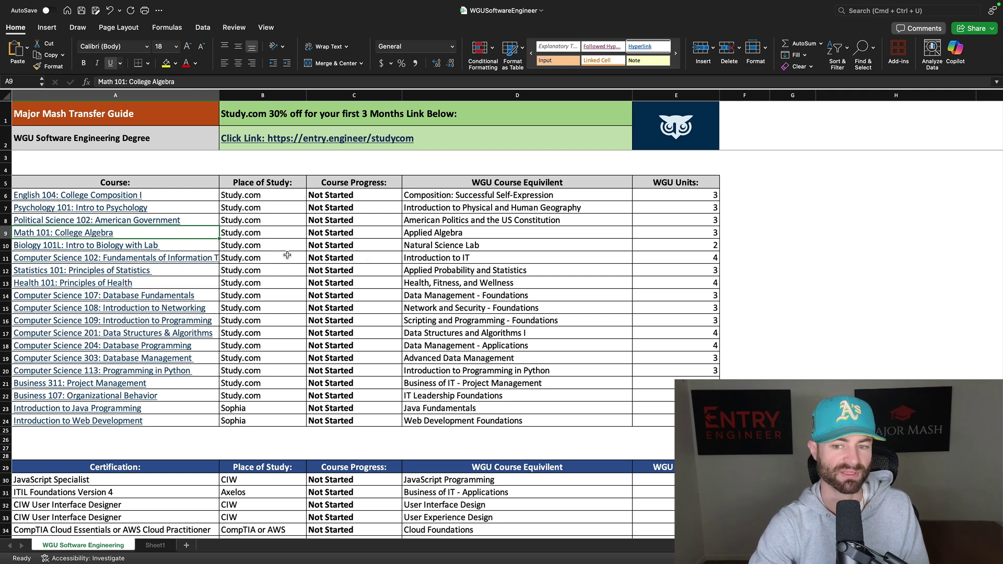
click(435, 259)
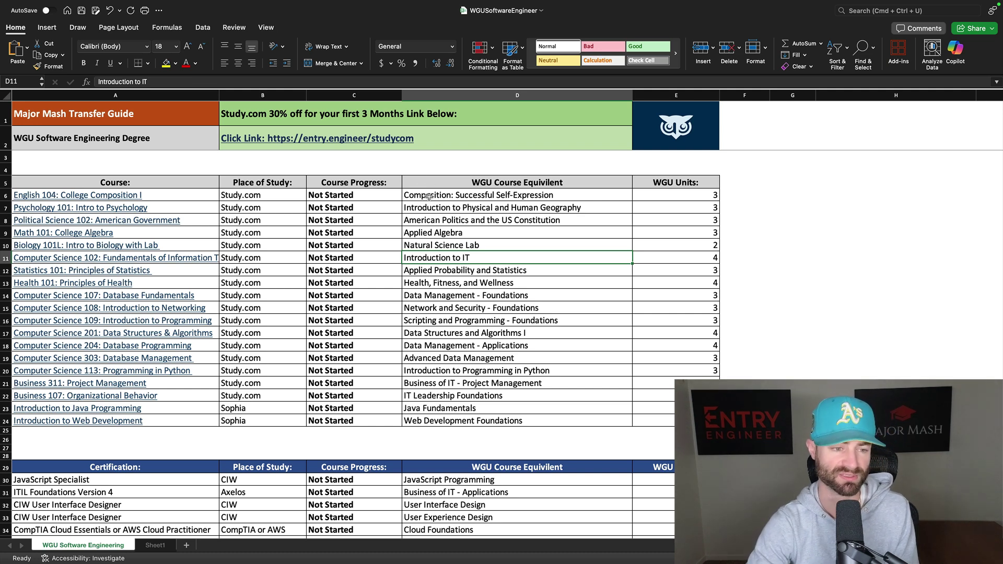
click(214, 272)
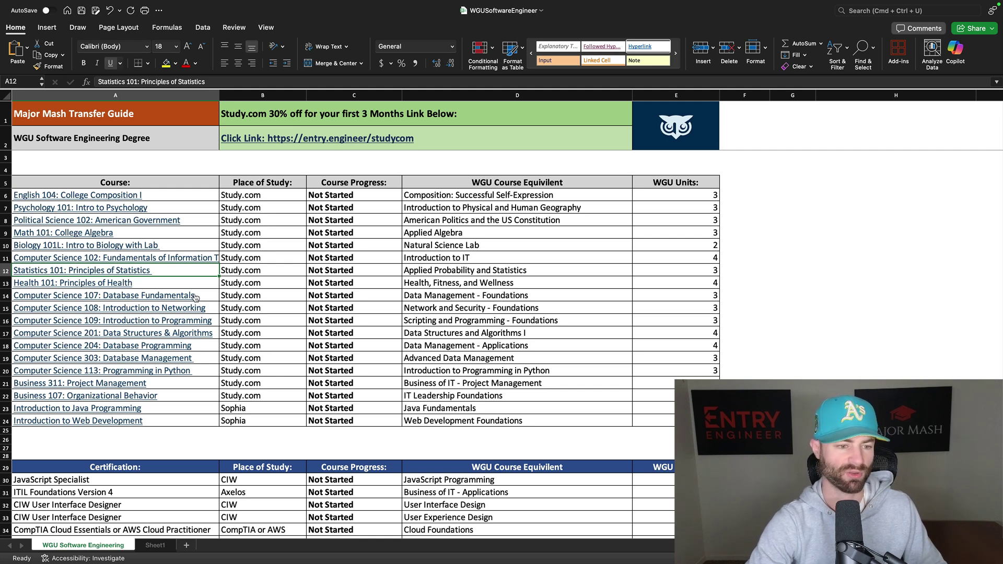
- Highlight the WGU equivalents: Data Management, Network and Security, Web Development, and Scripting and Programming Foundations
click(500, 295)
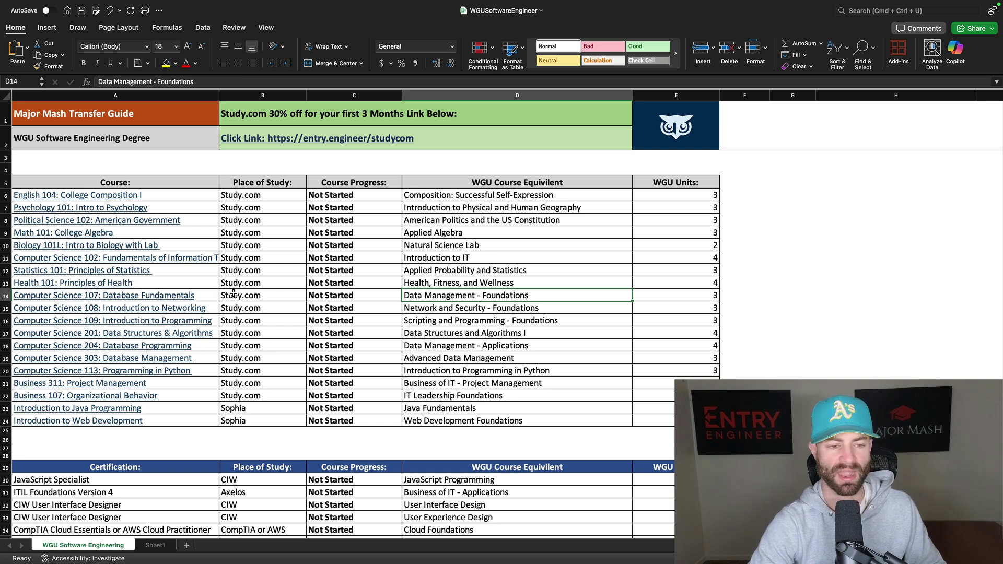
click(450, 308)
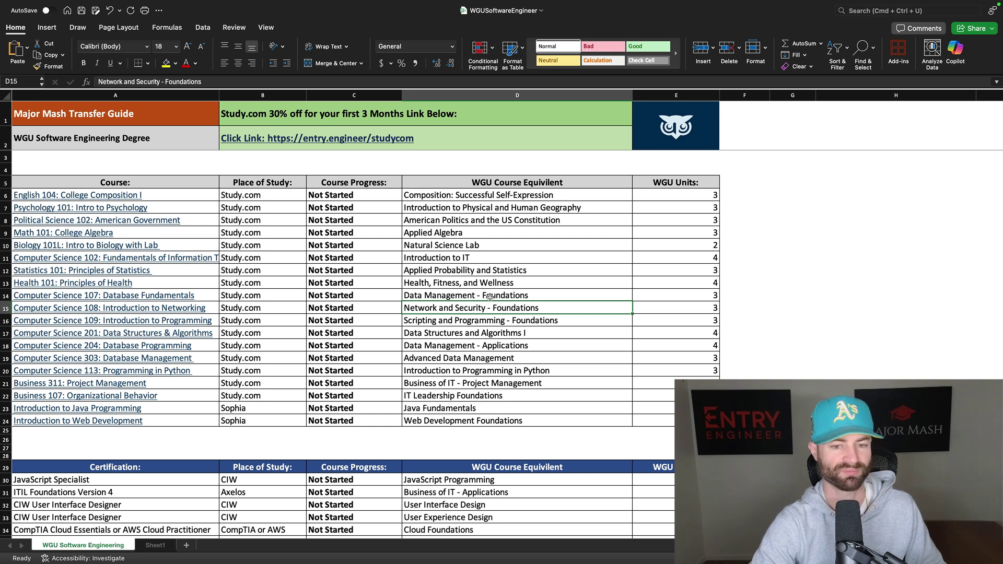
click(432, 421)
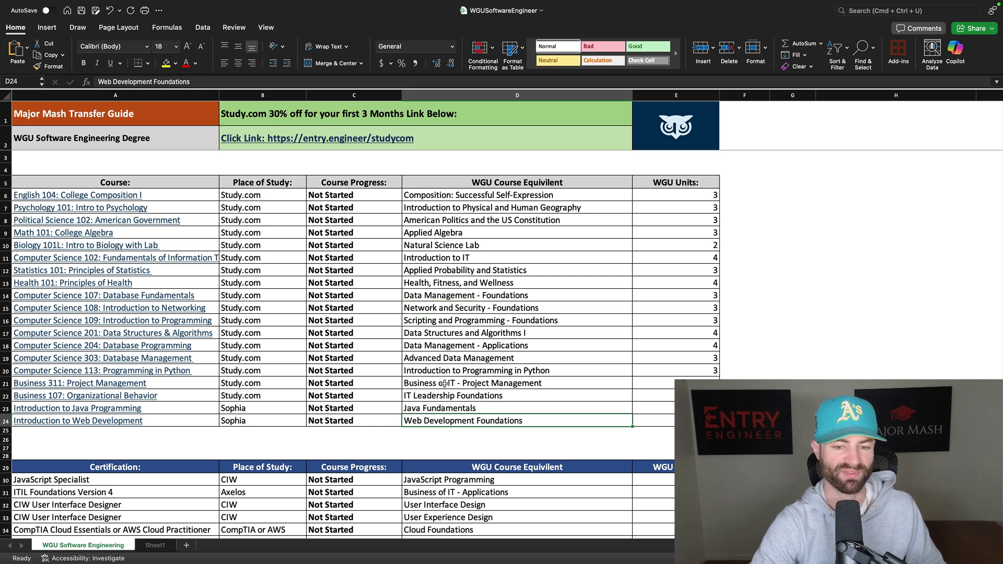
click(464, 311)
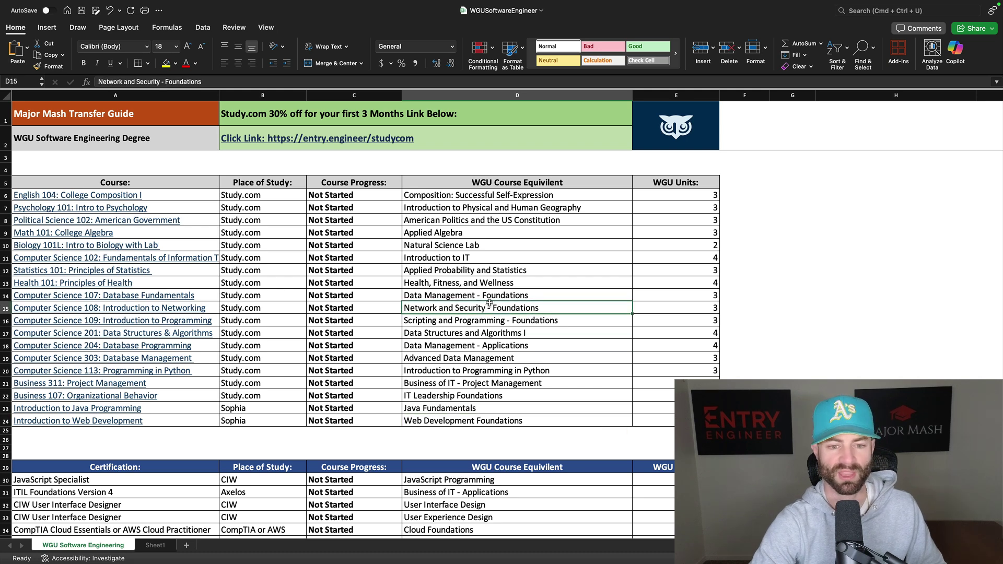
click(486, 297)
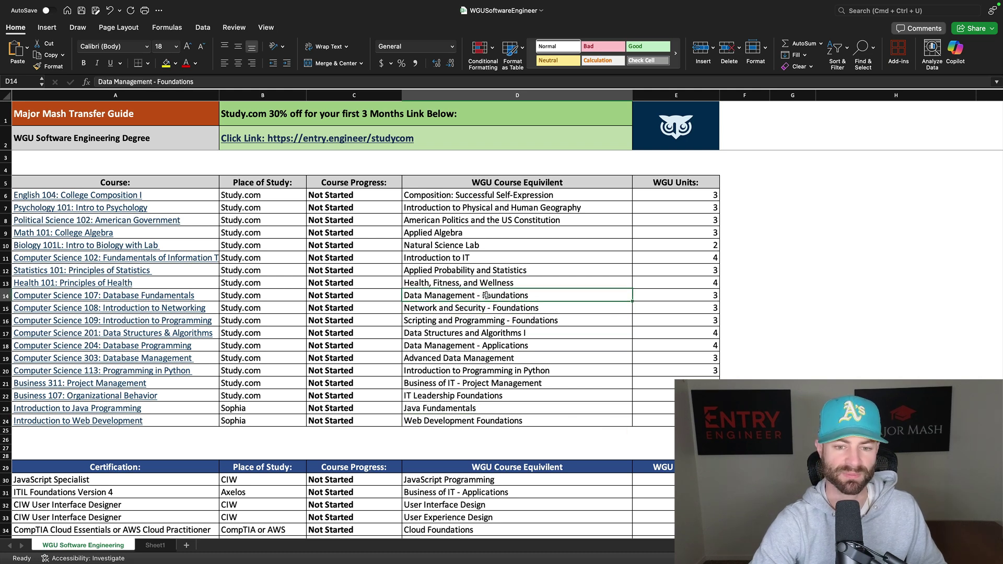
click(503, 322)
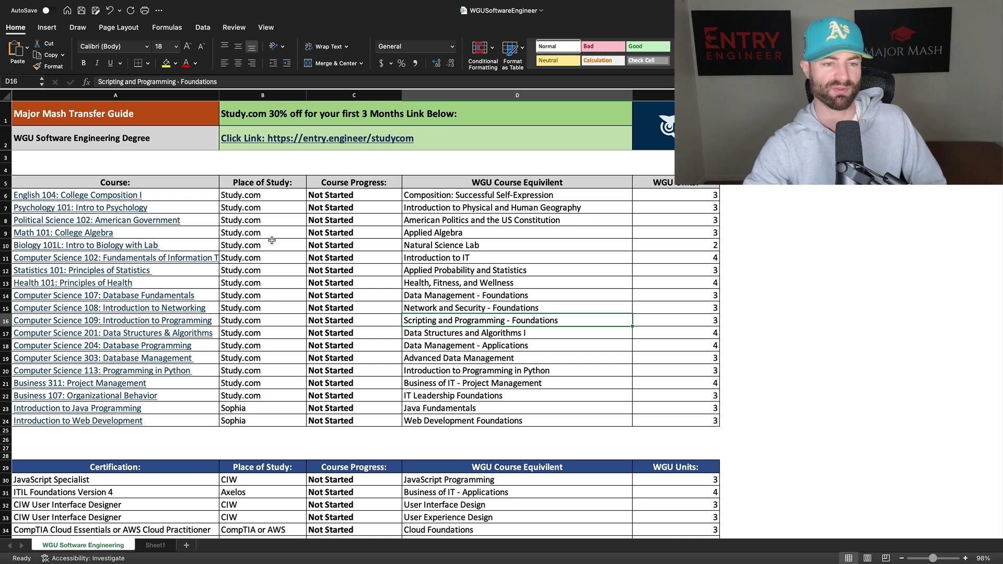
- Set English 104's progress cell C6 to Passed, giving 3 transfer credits completed
click(389, 195)
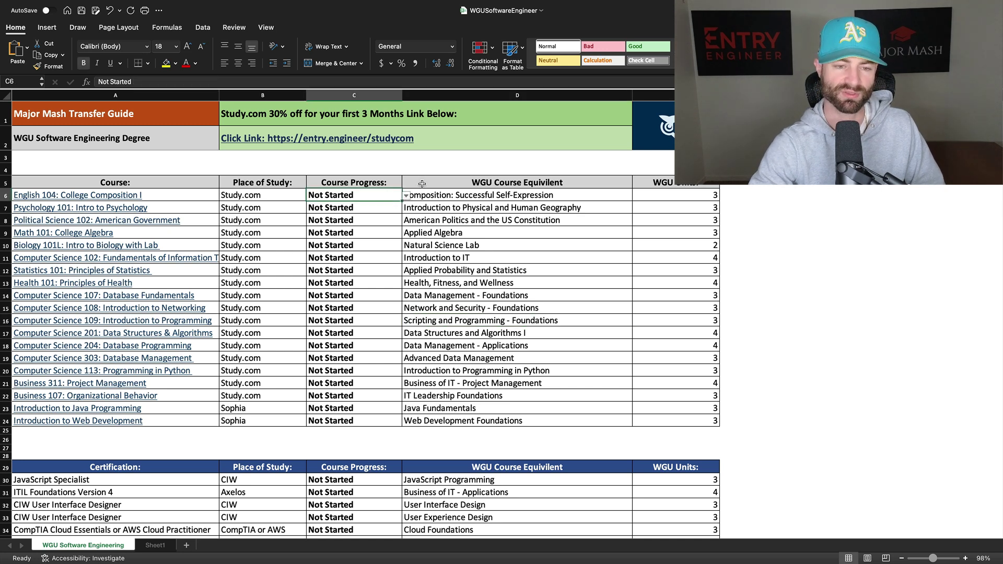
click(406, 196)
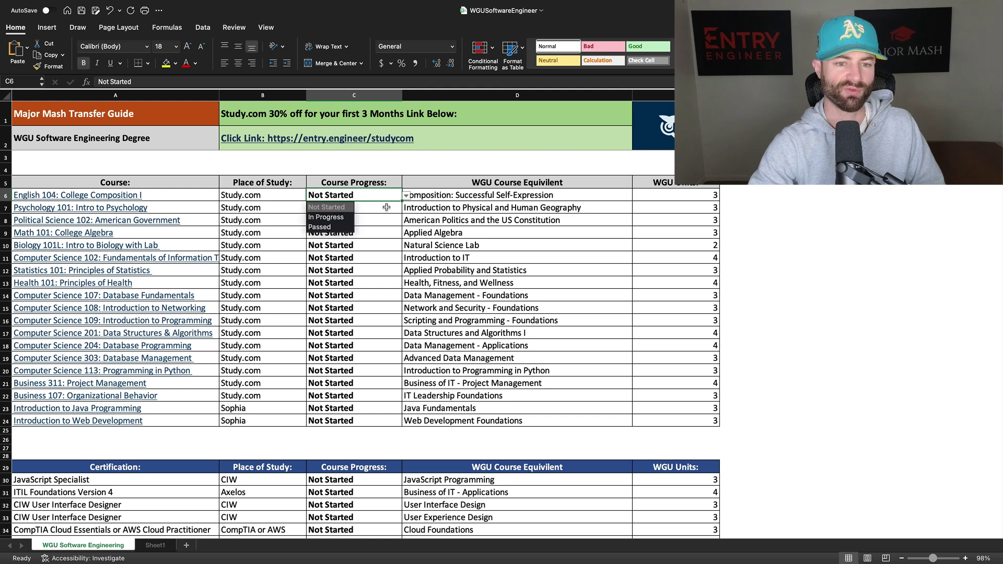
click(334, 228)
scroll(472, 277, down, 5)
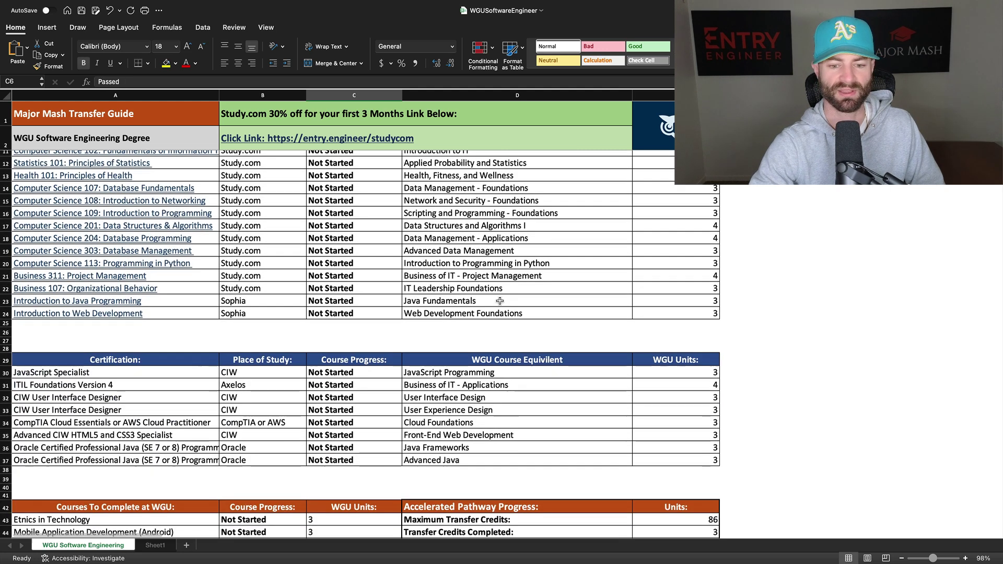
scroll(531, 325, down, 2)
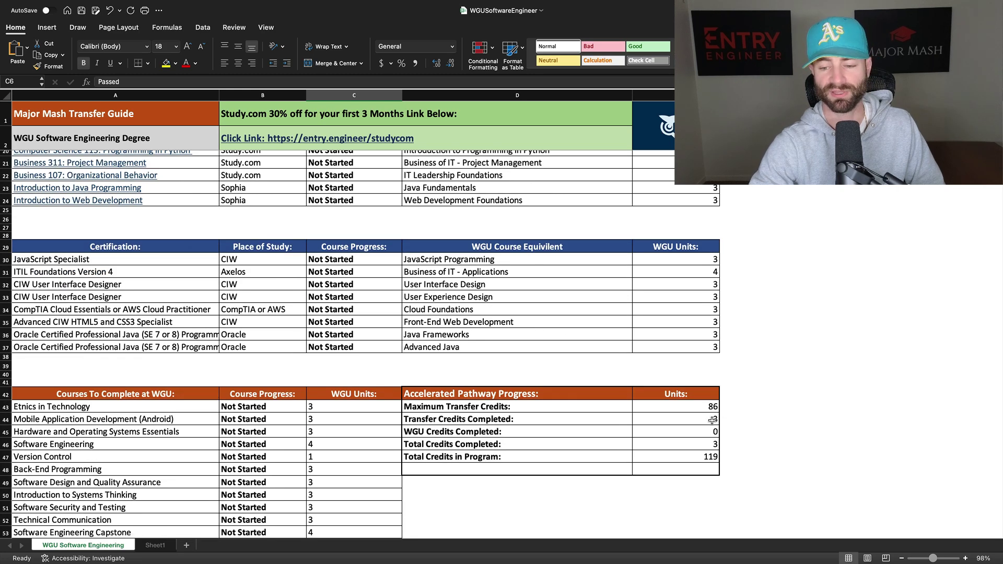
- Set Mobile Application Development (Android) in B44 to Passed
scroll(393, 300, up, 6)
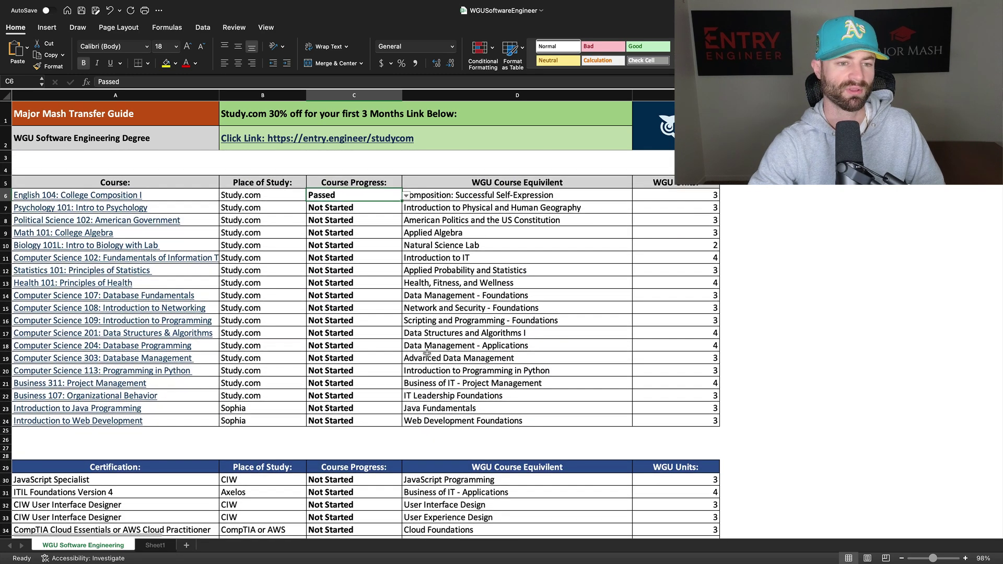
scroll(393, 300, down, 8)
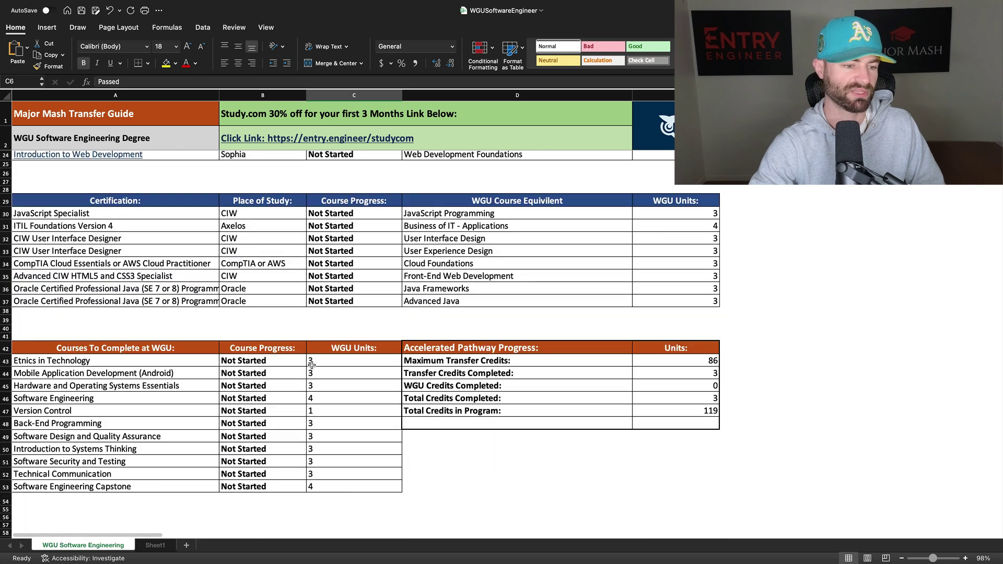
click(274, 351)
click(310, 350)
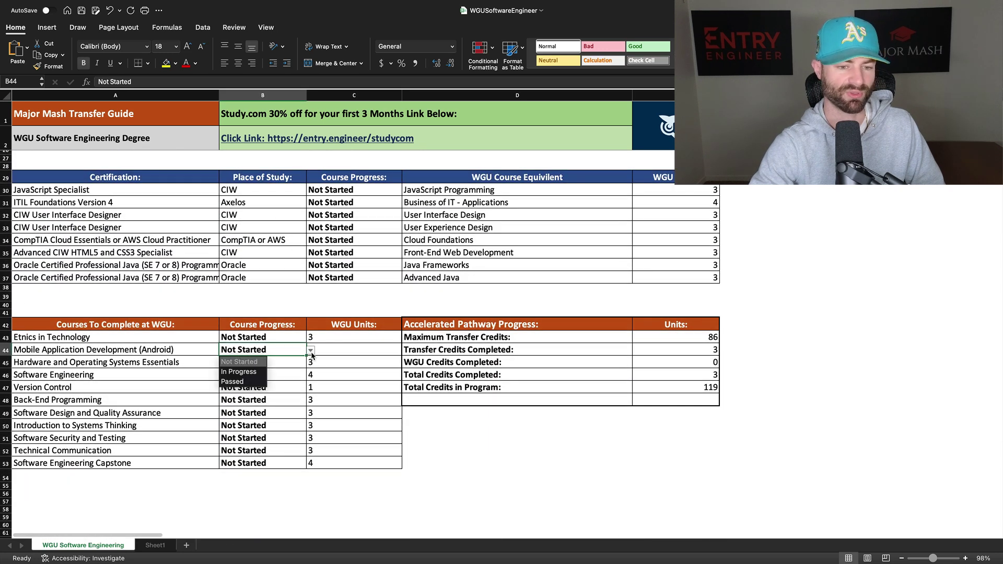
click(256, 381)
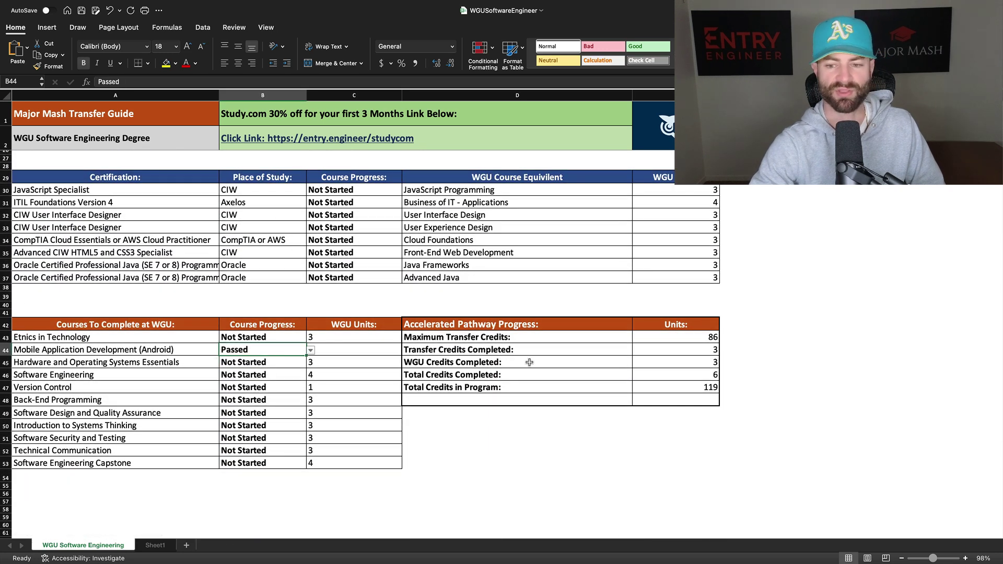
- Inspect the SUMIF formula in E45 and the Total Credits Completed SUM formula in E46
click(690, 352)
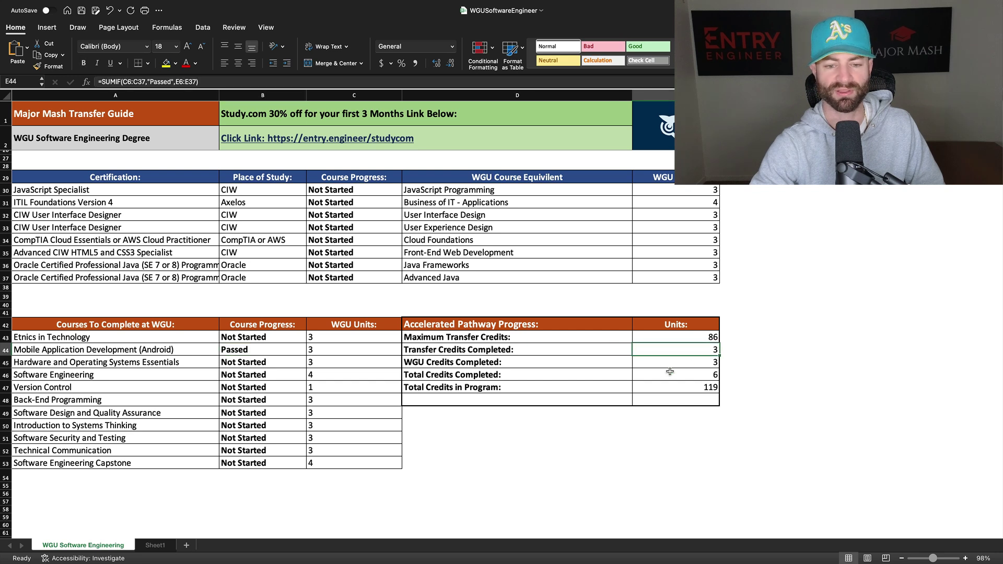
click(521, 376)
click(688, 377)
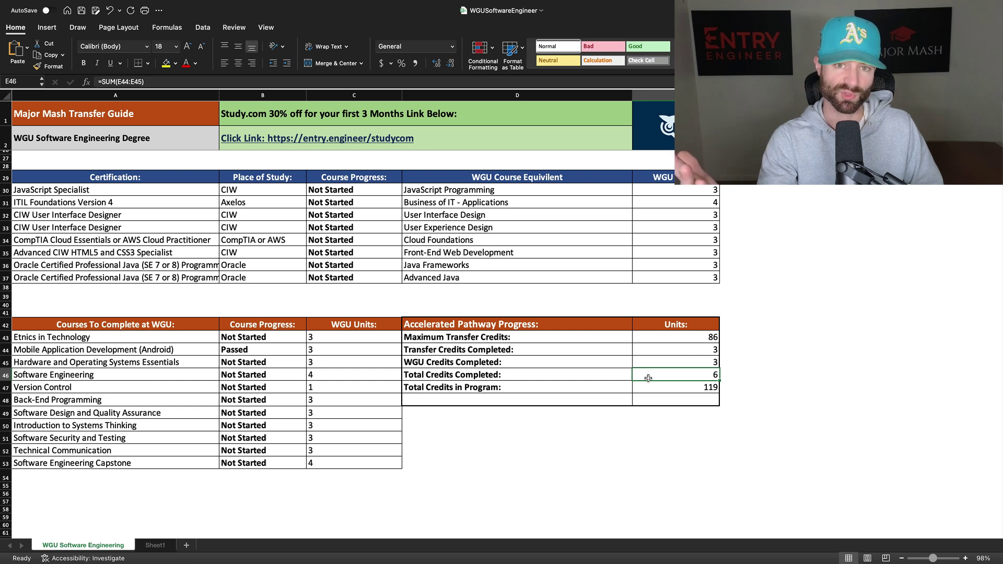
- Reset B44 to Not Started and select English 104's progress cell C6
scroll(470, 376, up, 2)
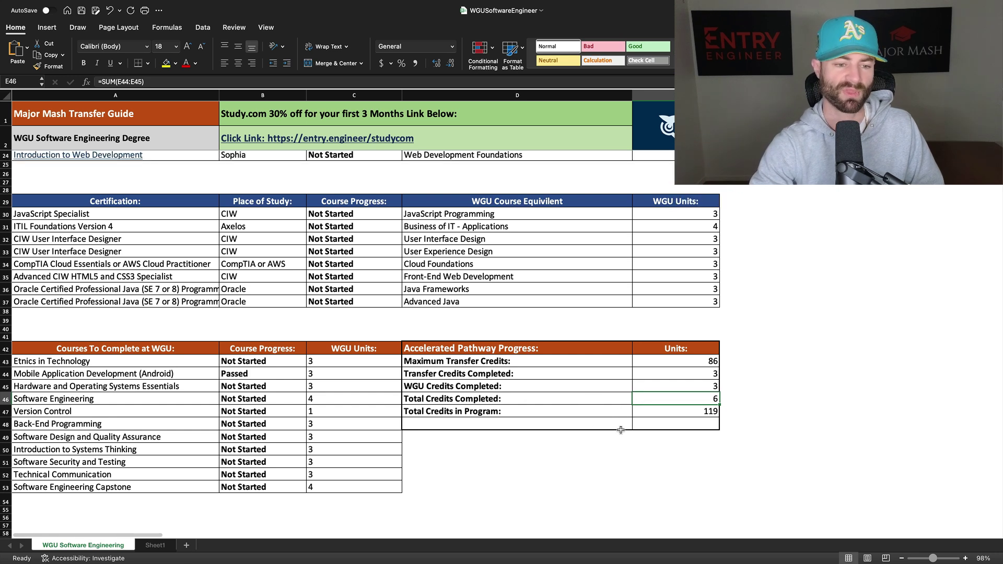
click(305, 375)
click(309, 375)
click(256, 385)
scroll(259, 387, up, 2)
scroll(259, 388, up, 5)
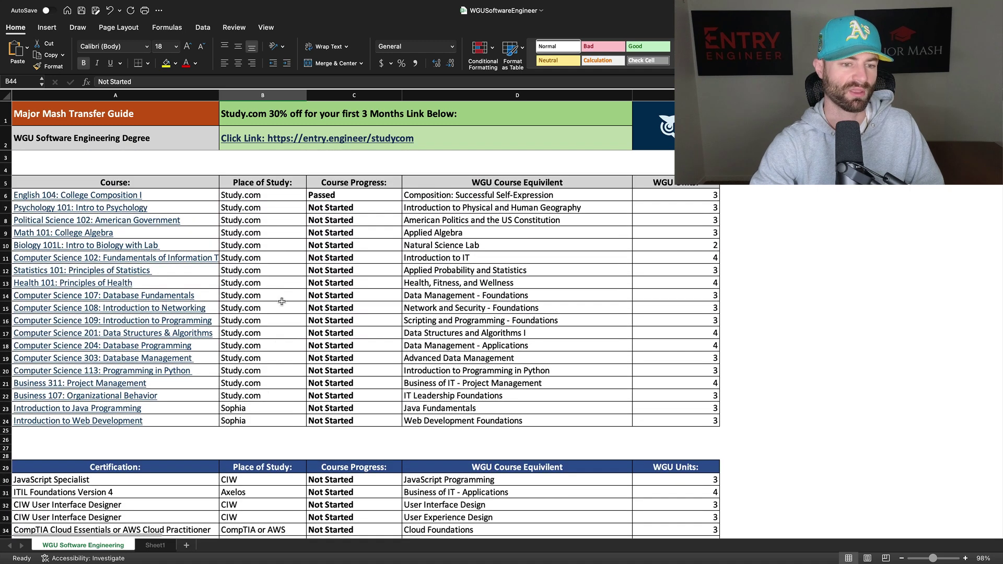
click(358, 197)
- Choose Not Started in C6's dropdown so every transfer course reads Not Started
click(406, 196)
click(336, 208)
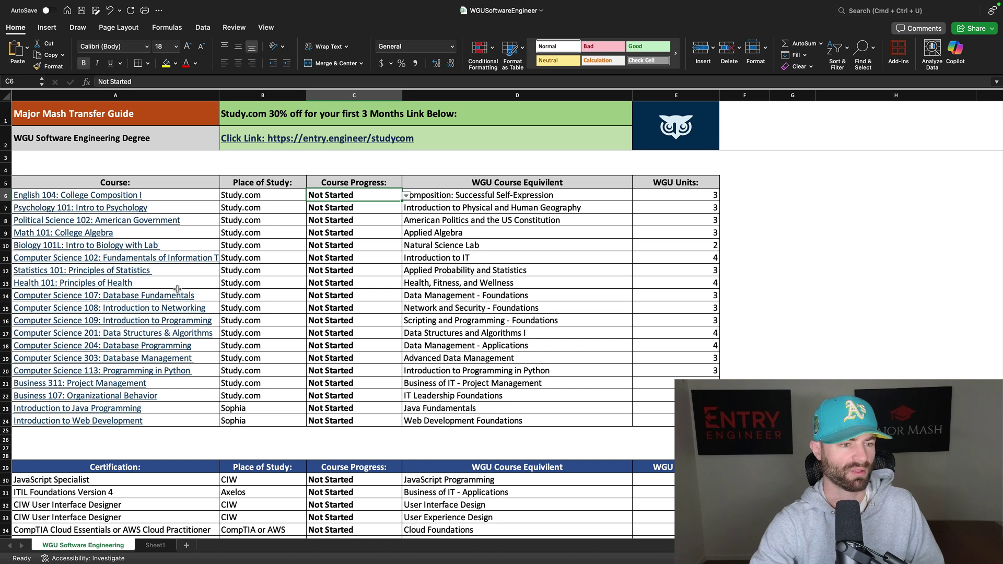
scroll(174, 302, down, 2)
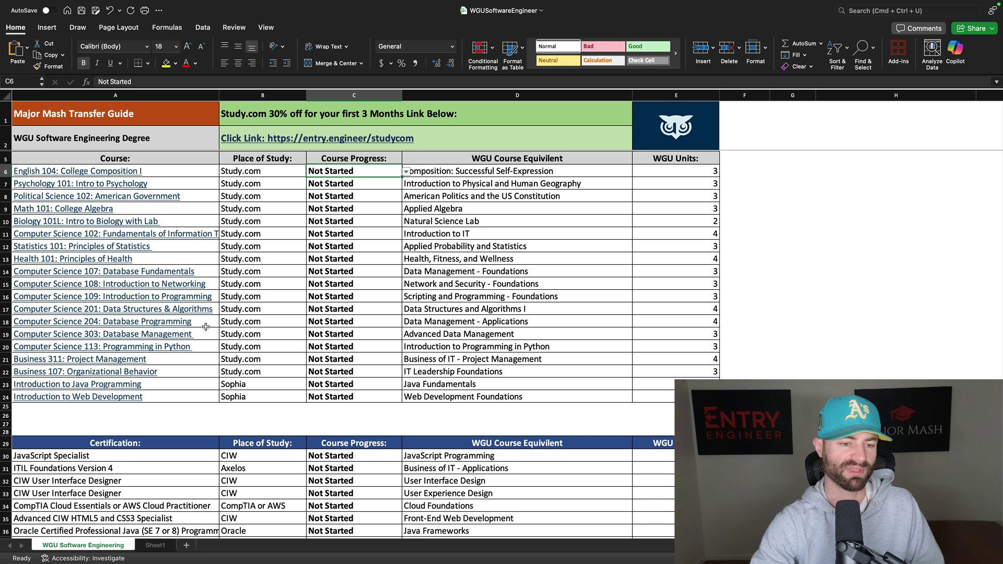
scroll(198, 347, down, 1)
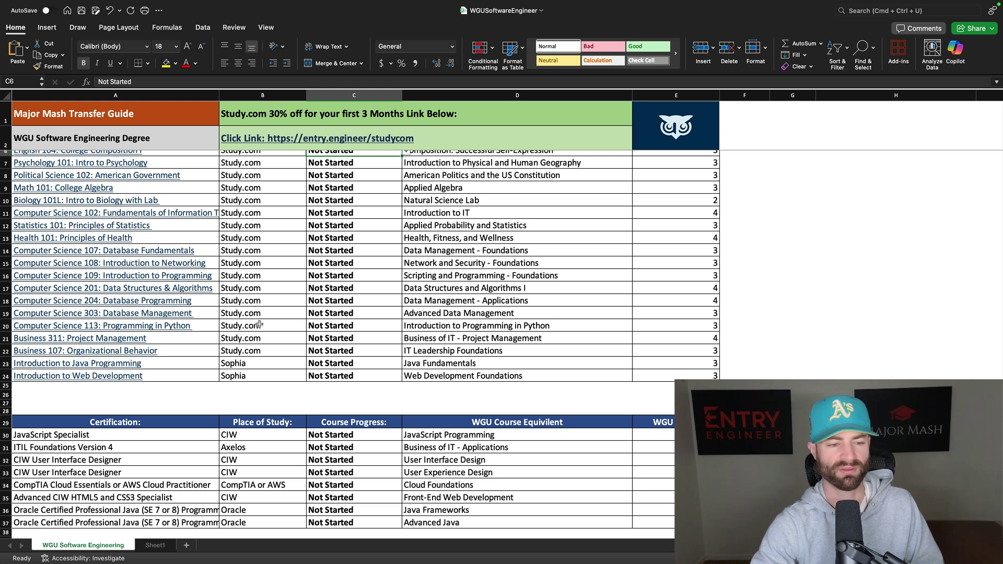
click(173, 343)
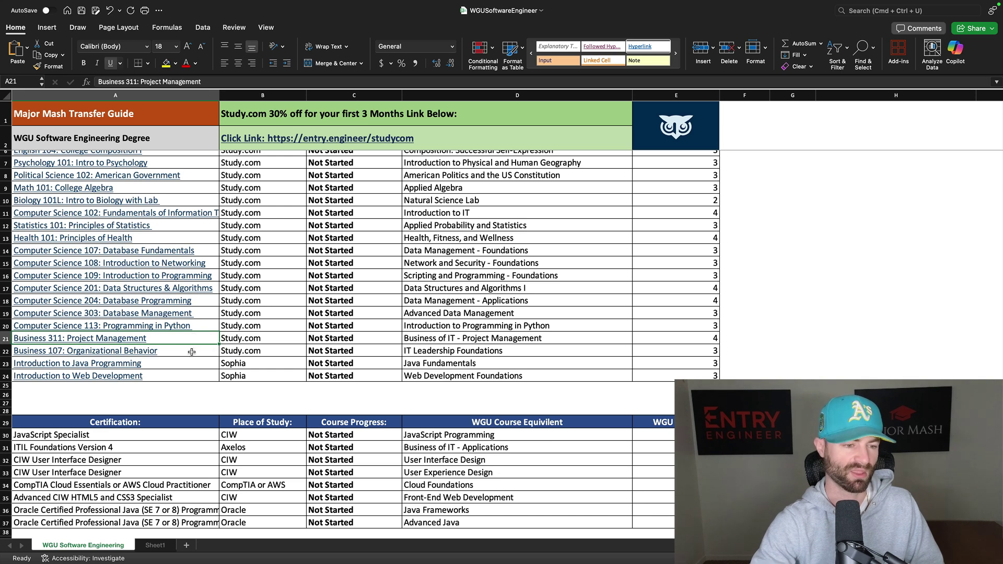
click(191, 353)
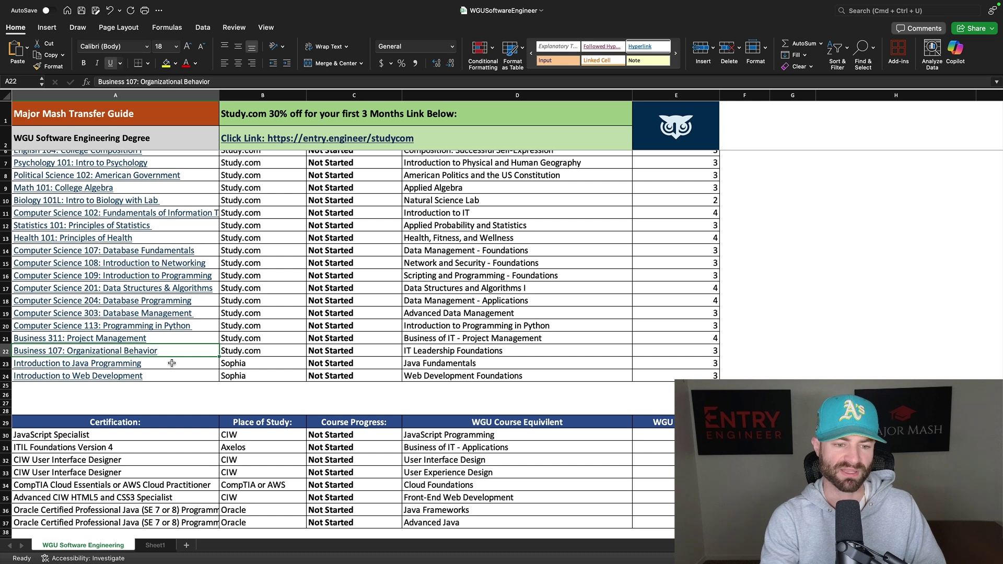
- Point out Sophia as a place of study and scroll down to rows 22–53
click(266, 365)
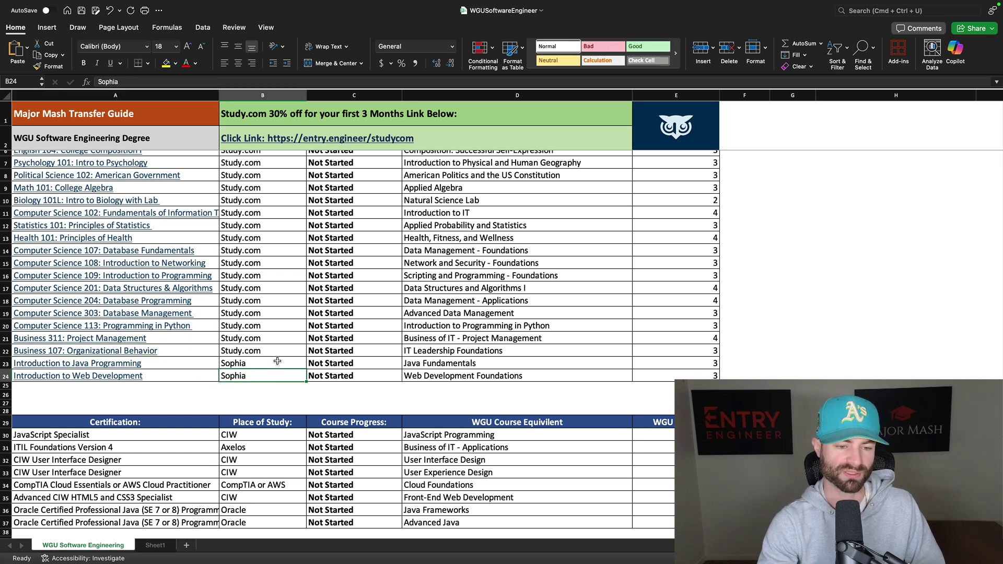
scroll(265, 360, up, 3)
scroll(250, 418, down, 6)
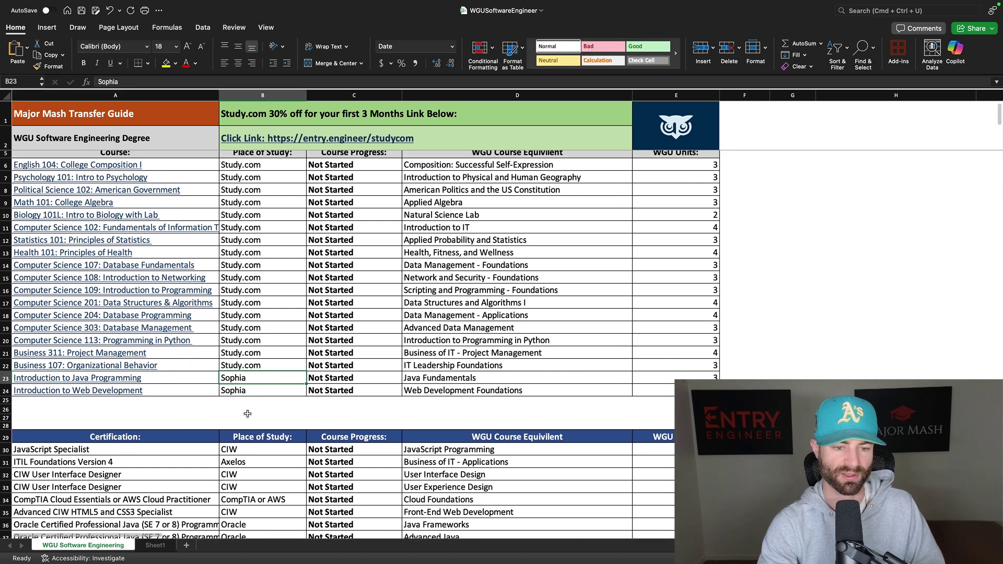
scroll(137, 354, down, 2)
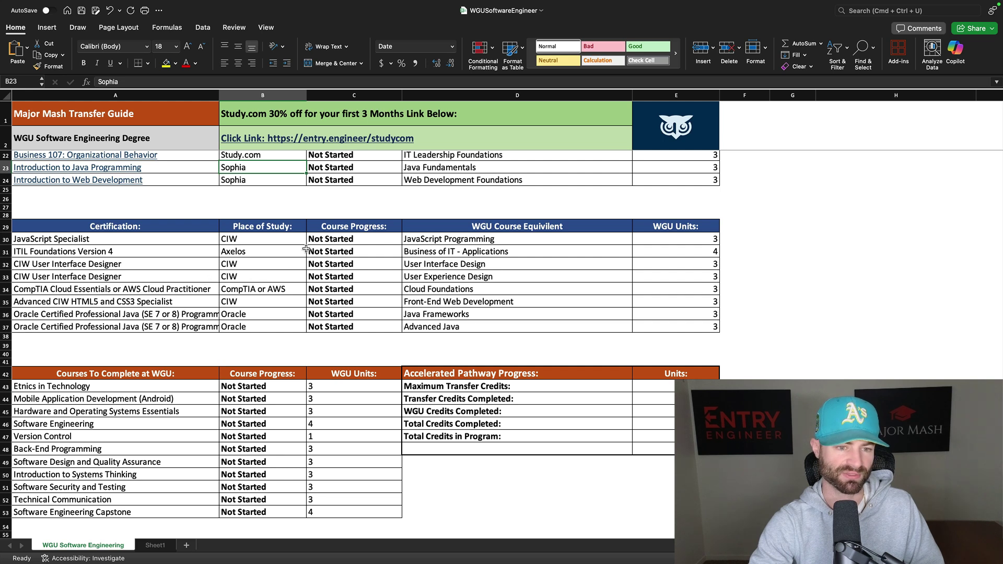
- Mark JavaScript Specialist (C30) and the first CIW User Interface Designer (C32) as Passed
click(360, 244)
click(406, 239)
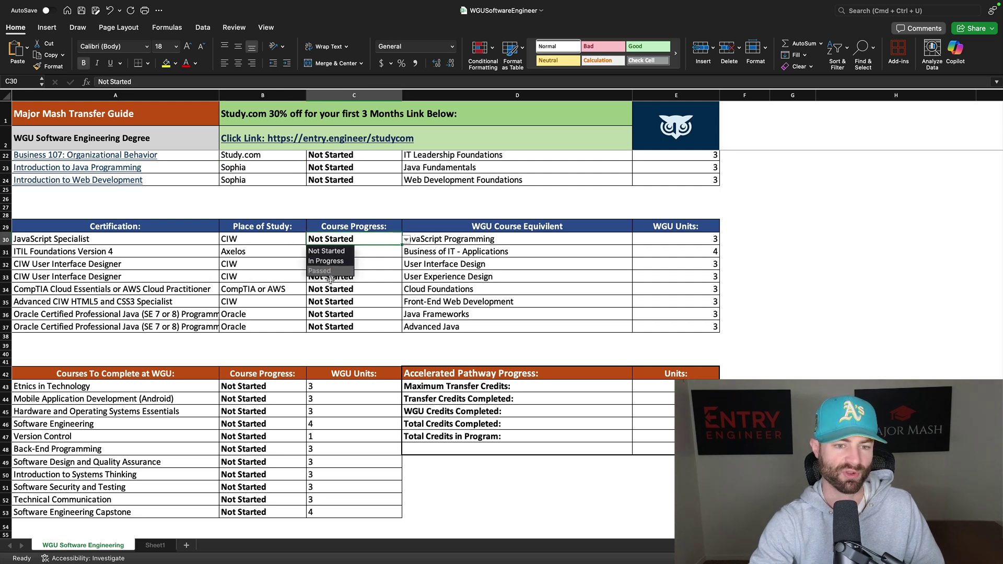
click(337, 270)
click(375, 267)
click(406, 264)
click(361, 294)
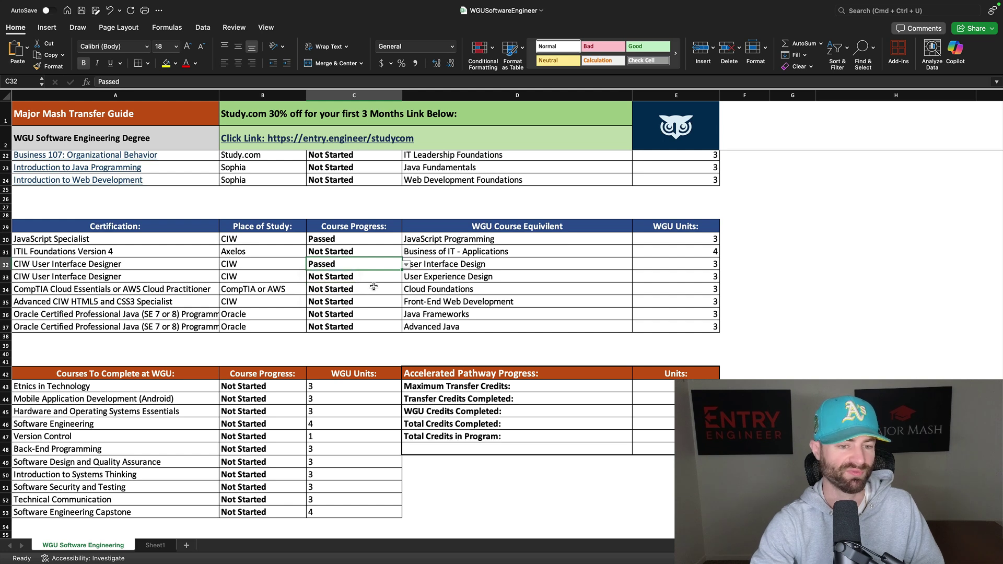
- Mark the second CIW User Interface Designer (C33) and Advanced CIW HTML5 and CSS3 Specialist (C35) as Passed
click(374, 277)
click(407, 277)
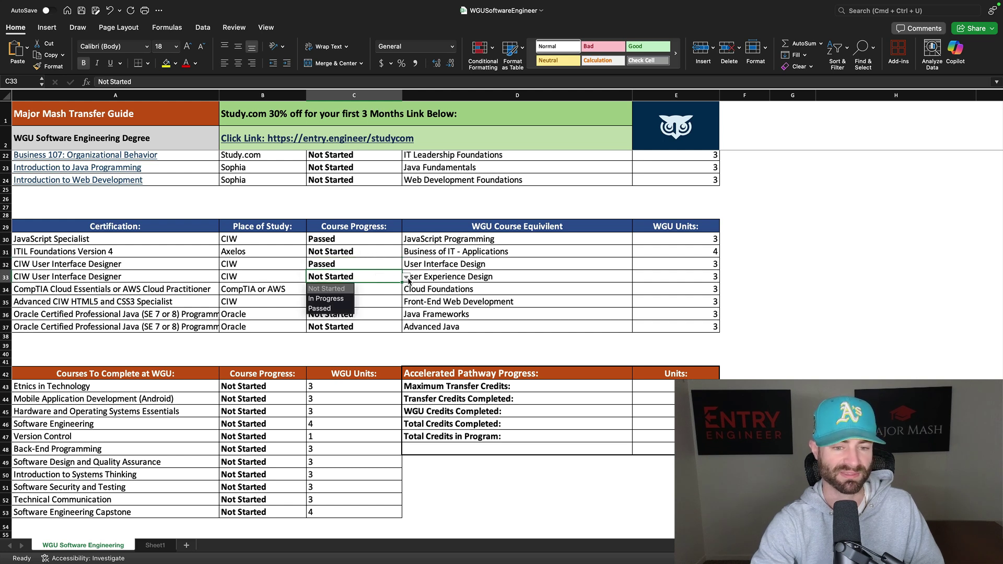
click(342, 309)
click(371, 303)
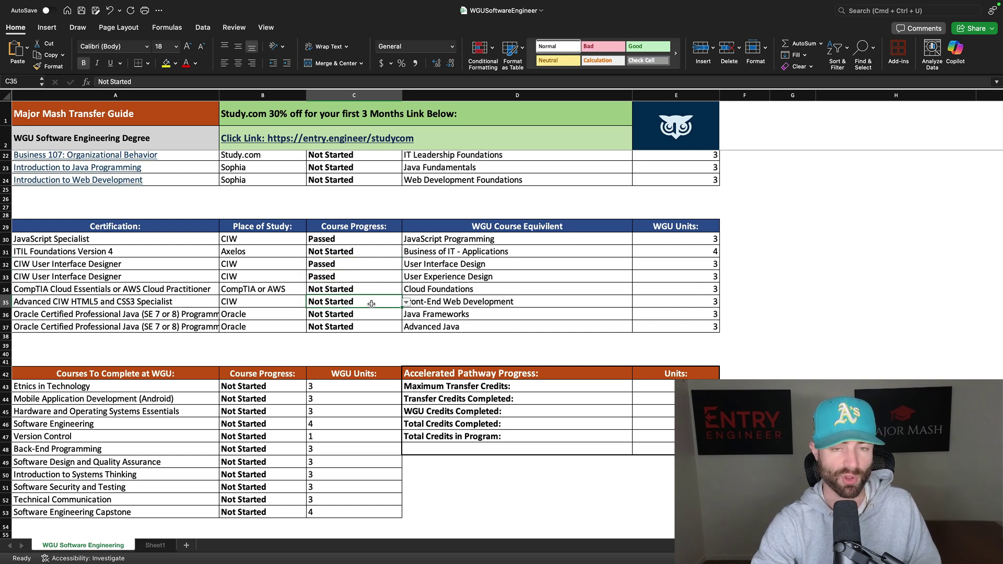
click(407, 304)
click(334, 334)
scroll(220, 235, up, 4)
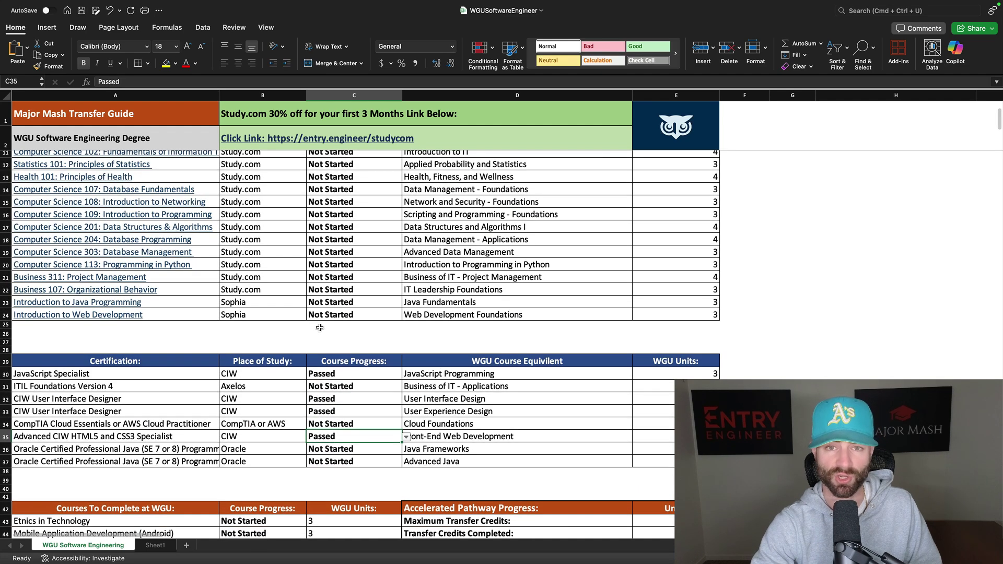
scroll(245, 320, down, 4)
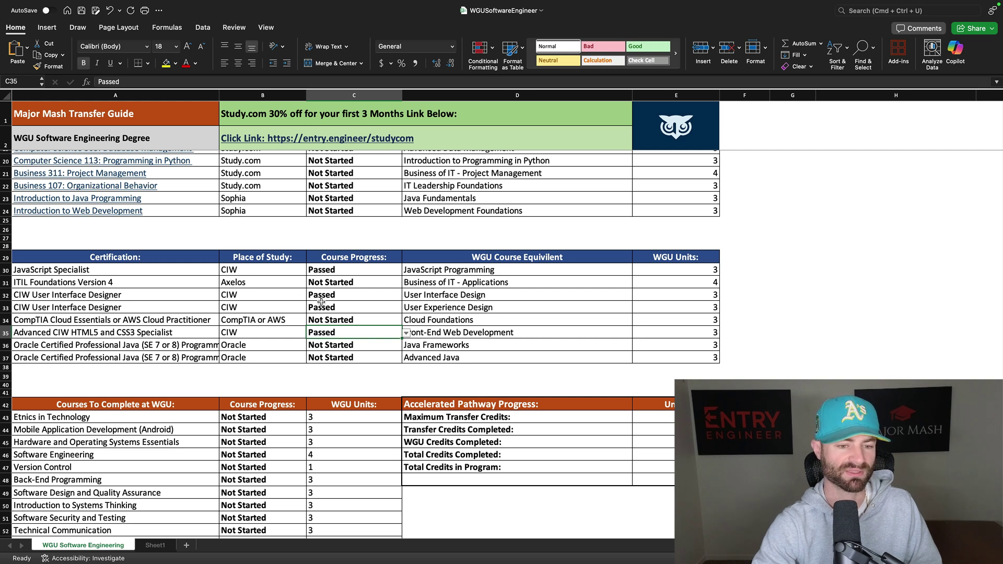
- Point out CIW as the place of study and reset JavaScript Specialist (C30) to Not Started
click(258, 333)
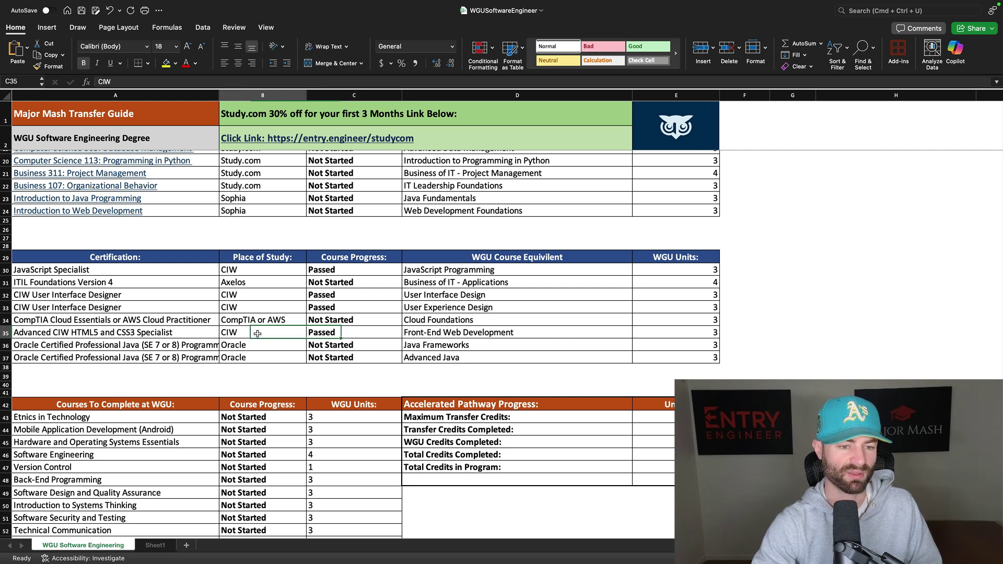
click(263, 293)
click(272, 271)
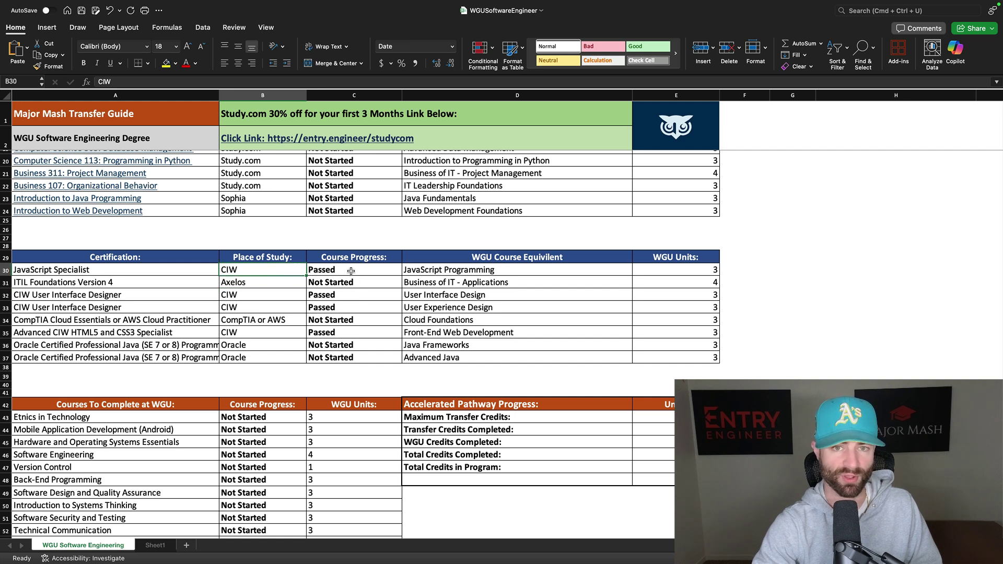
click(378, 273)
click(405, 270)
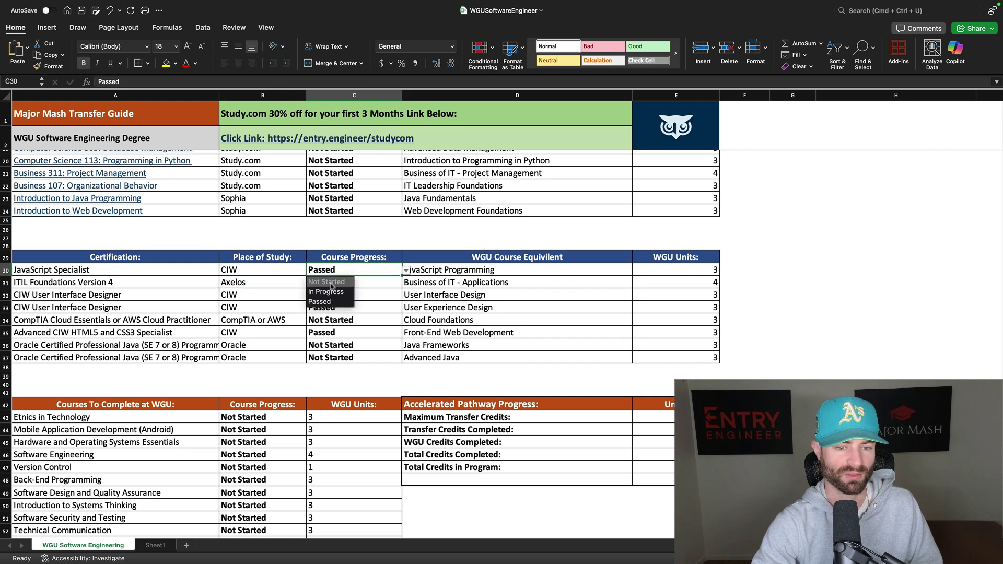
click(325, 282)
- Reset both CIW User Interface Designer rows (C32, C33) to Not Started
click(387, 296)
click(406, 296)
click(325, 308)
click(387, 308)
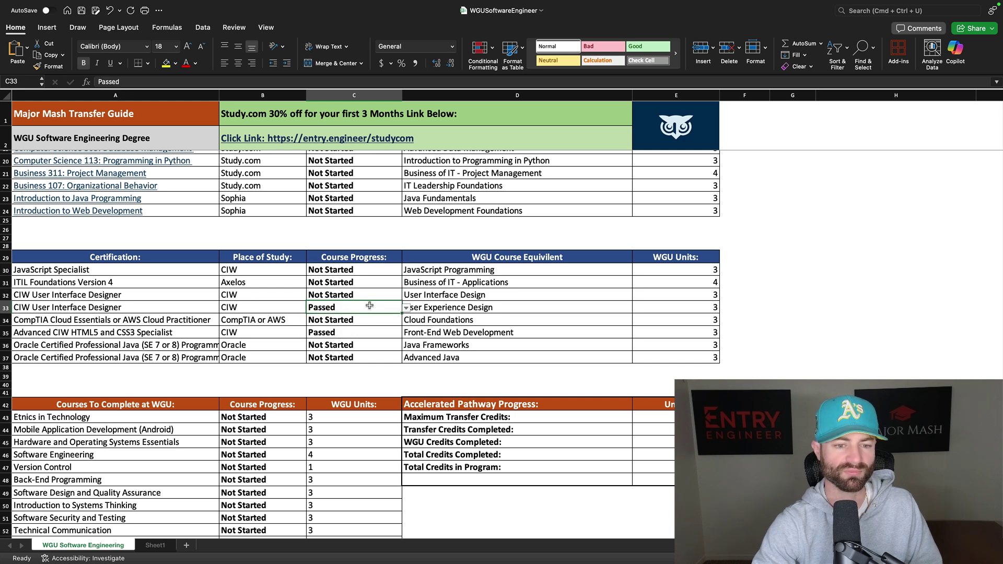
click(405, 308)
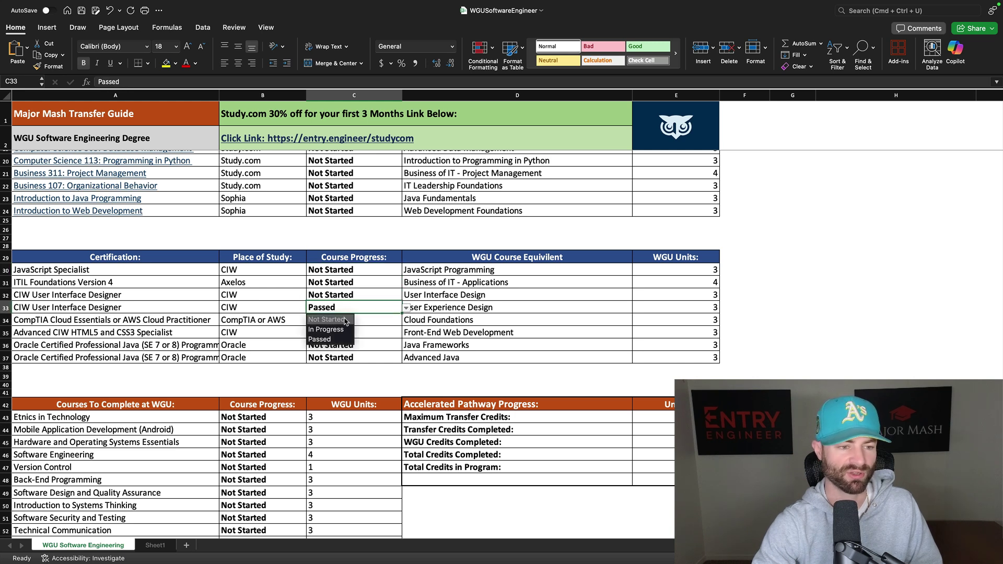
click(325, 319)
- Reset Advanced CIW HTML5 and CSS3 Specialist (C35) to Not Started and highlight CIW User Interface Designer
click(384, 332)
click(406, 333)
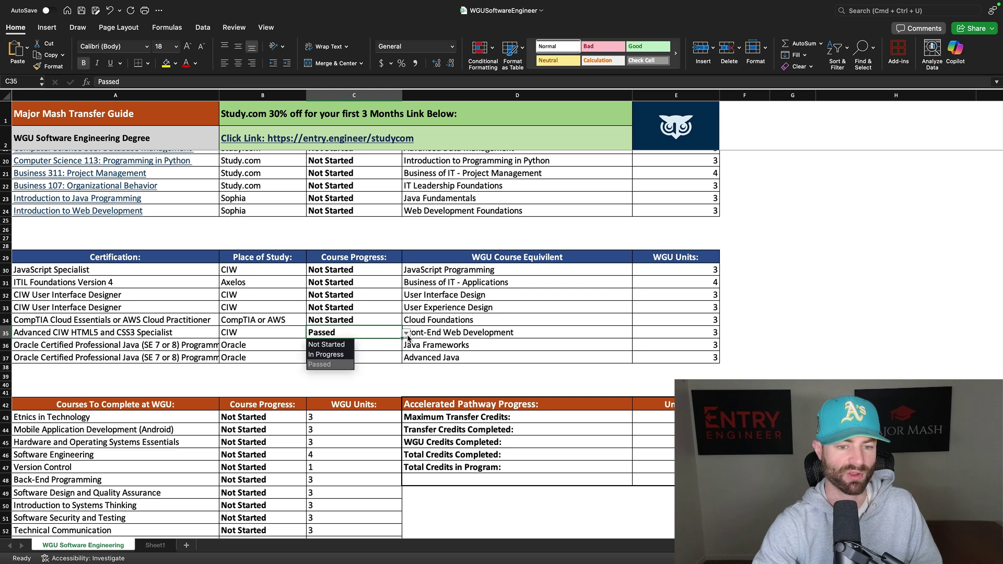
click(351, 345)
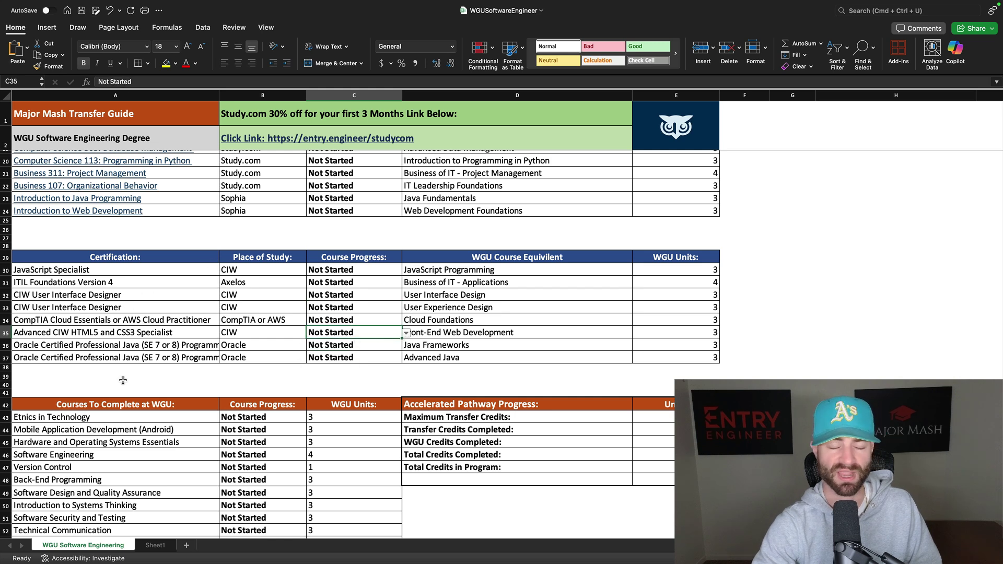
click(100, 306)
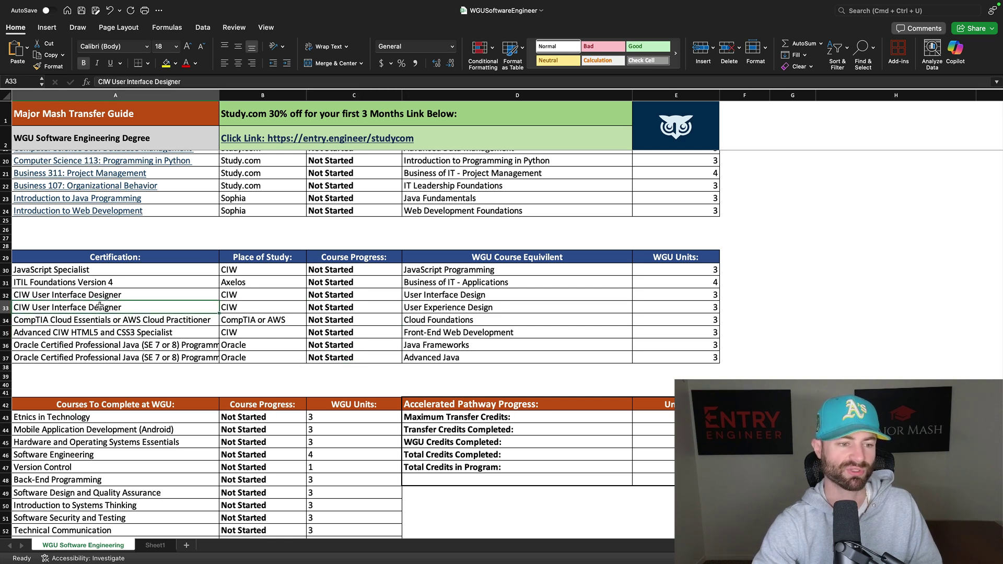
click(456, 300)
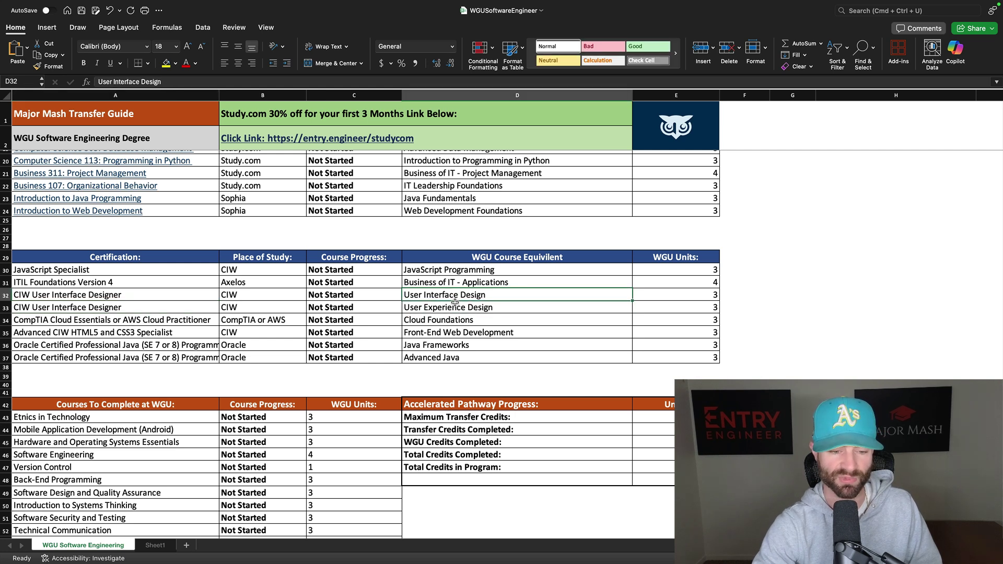
click(169, 357)
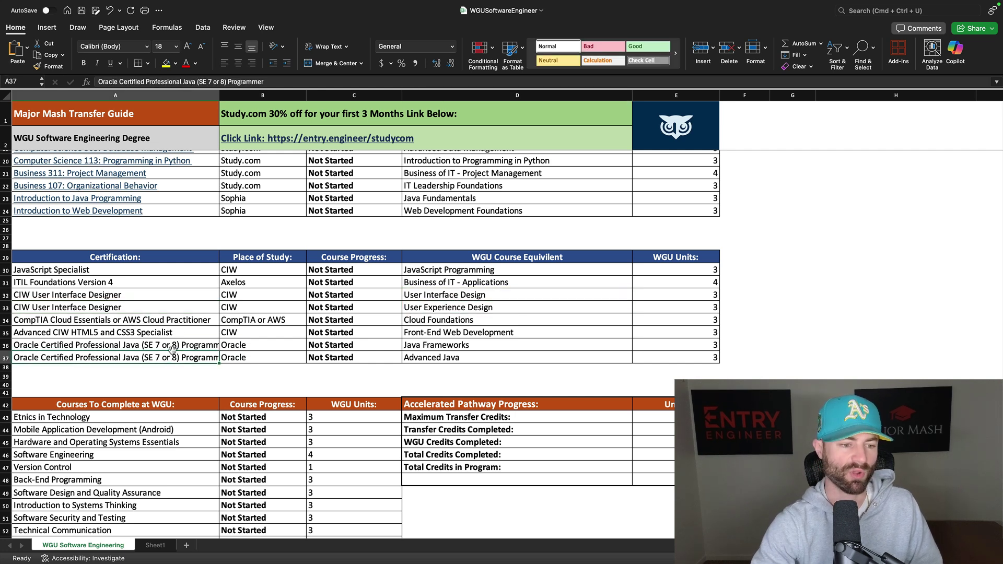
click(176, 345)
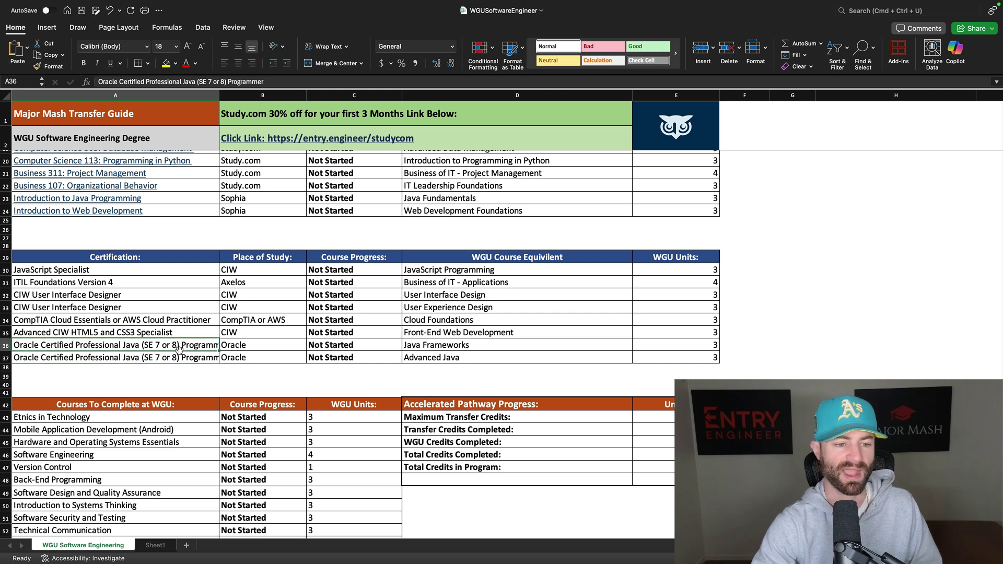
click(354, 367)
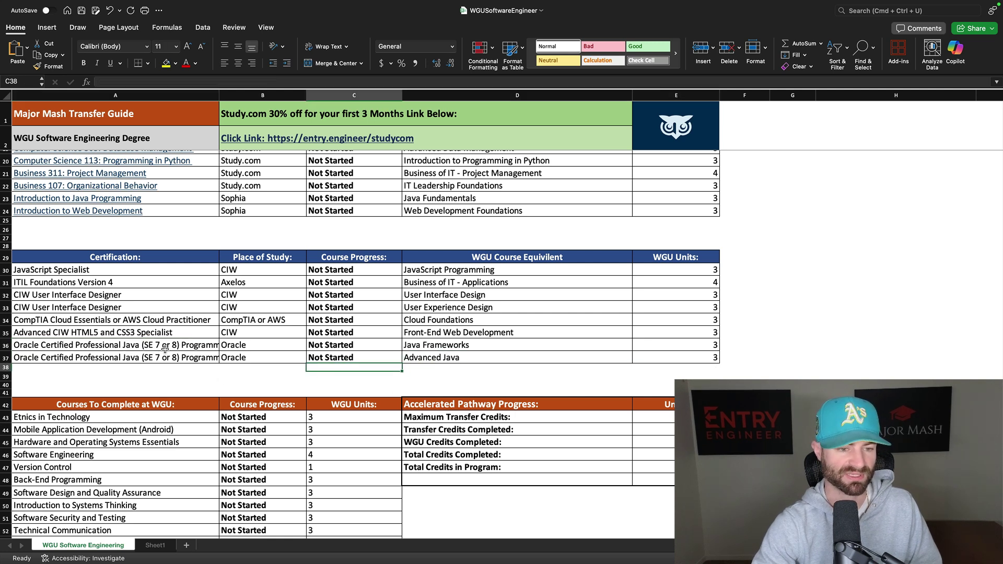
click(165, 349)
click(169, 333)
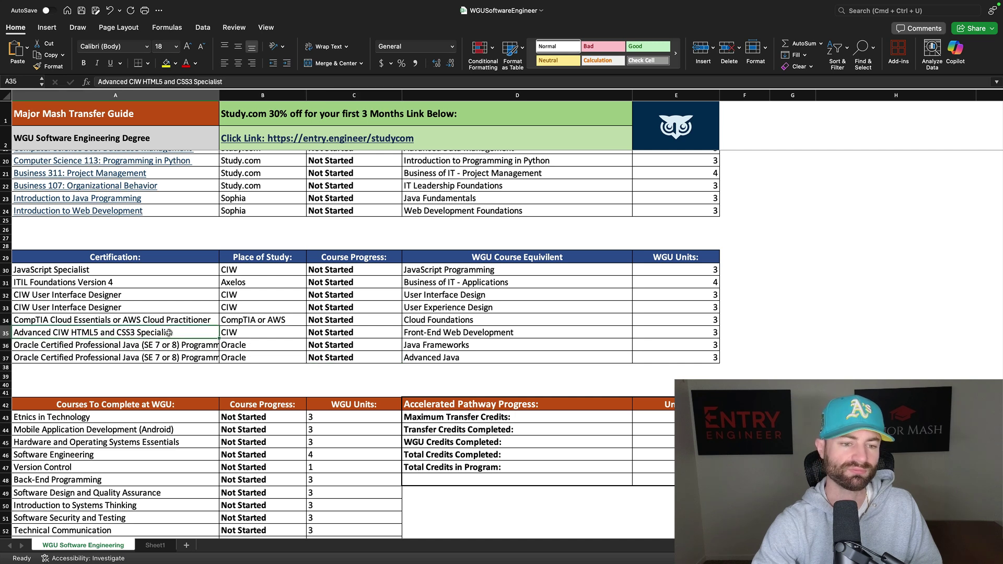
click(168, 274)
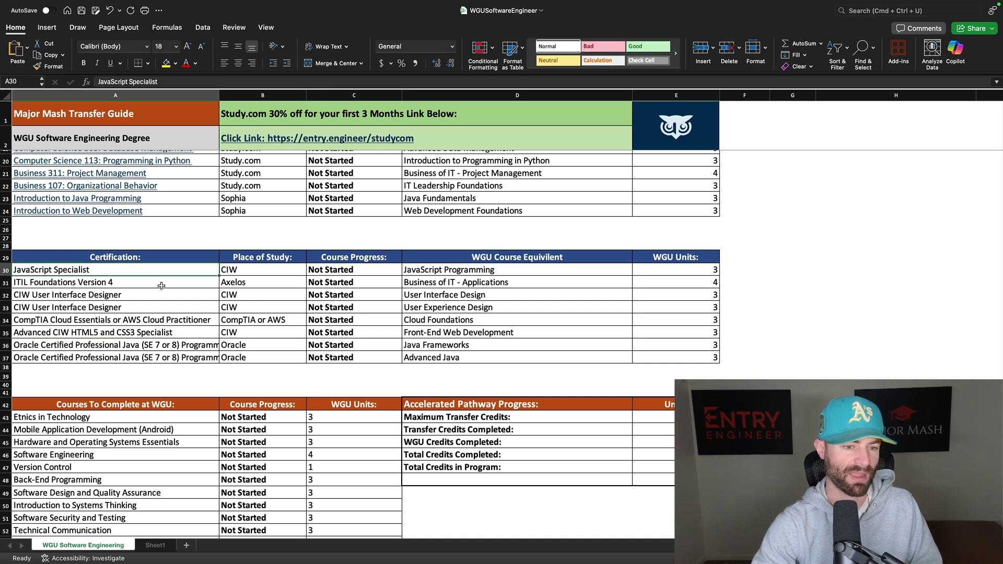
click(163, 285)
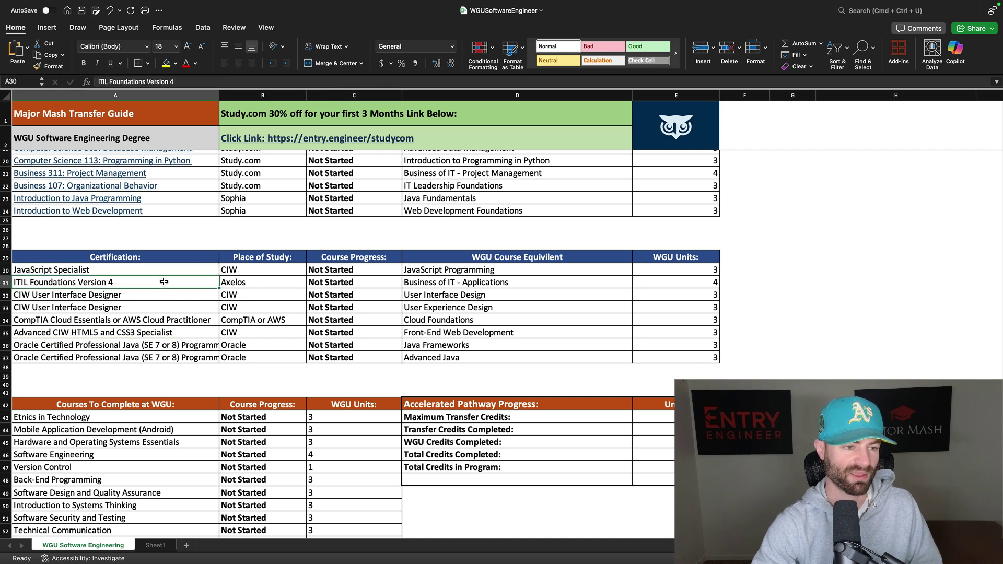
click(153, 320)
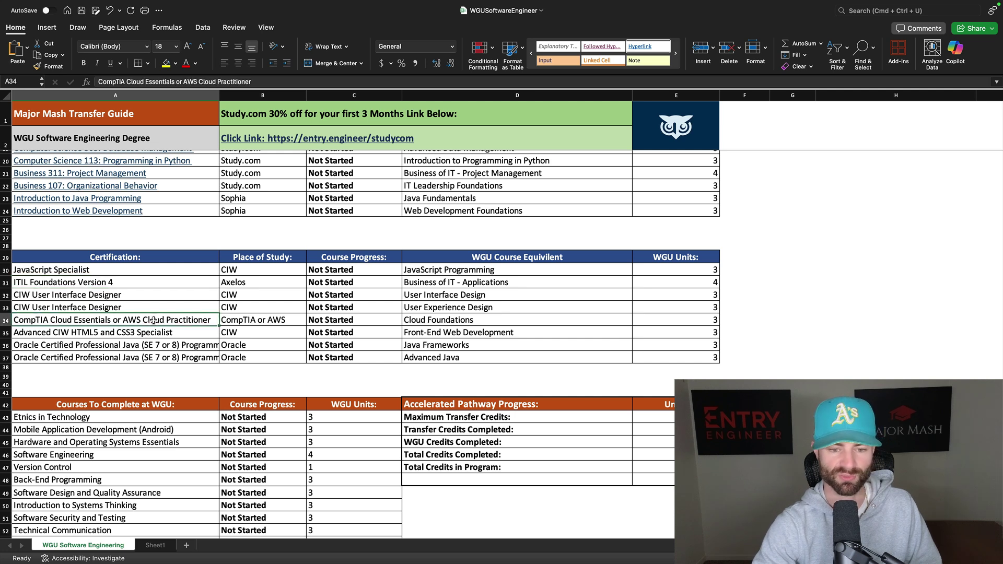
click(442, 323)
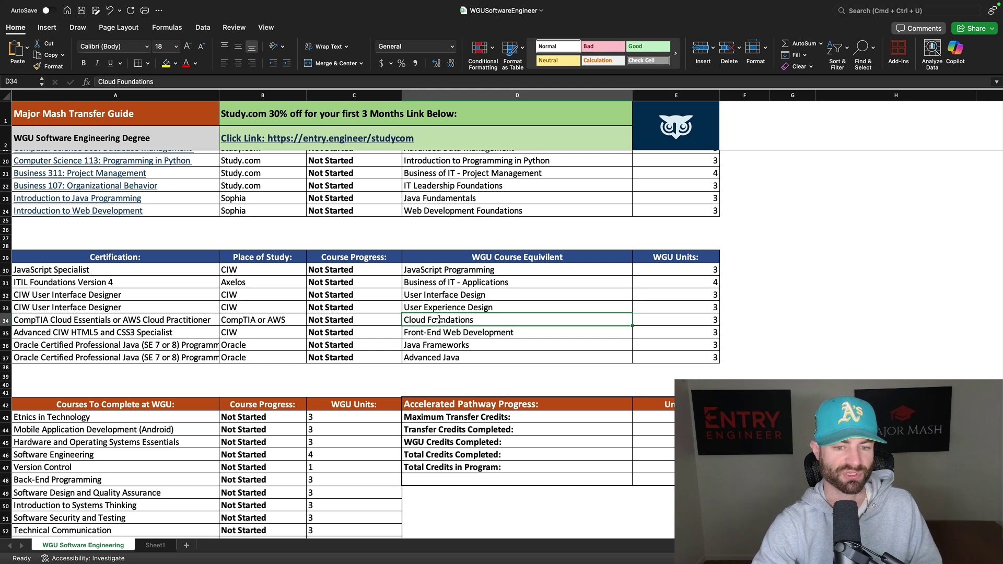
- Scroll down to show the eleven Courses To Complete at WGU and the 0 of 119 credit totals
scroll(426, 376, down, 1)
scroll(426, 375, down, 6)
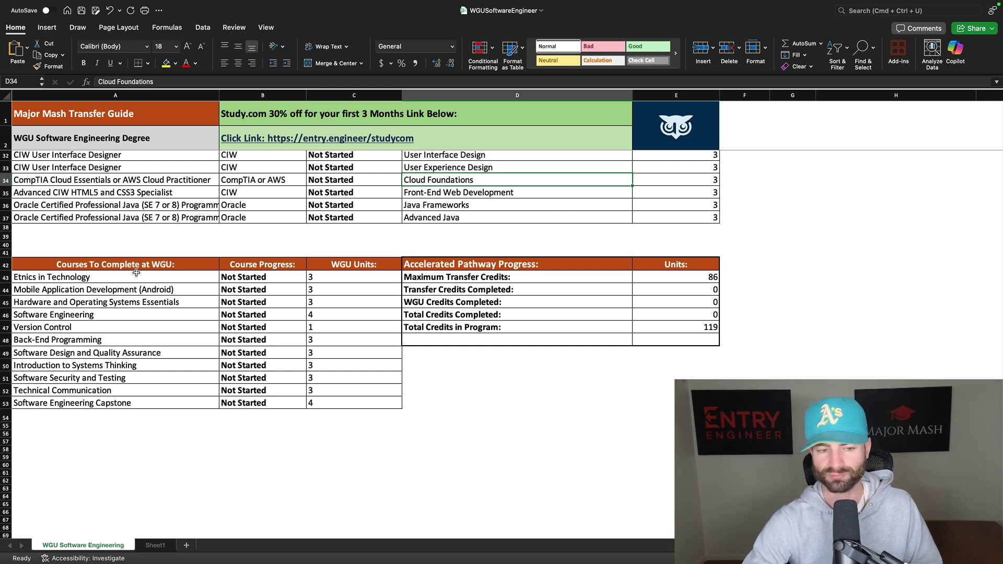
scroll(200, 350, up, 6)
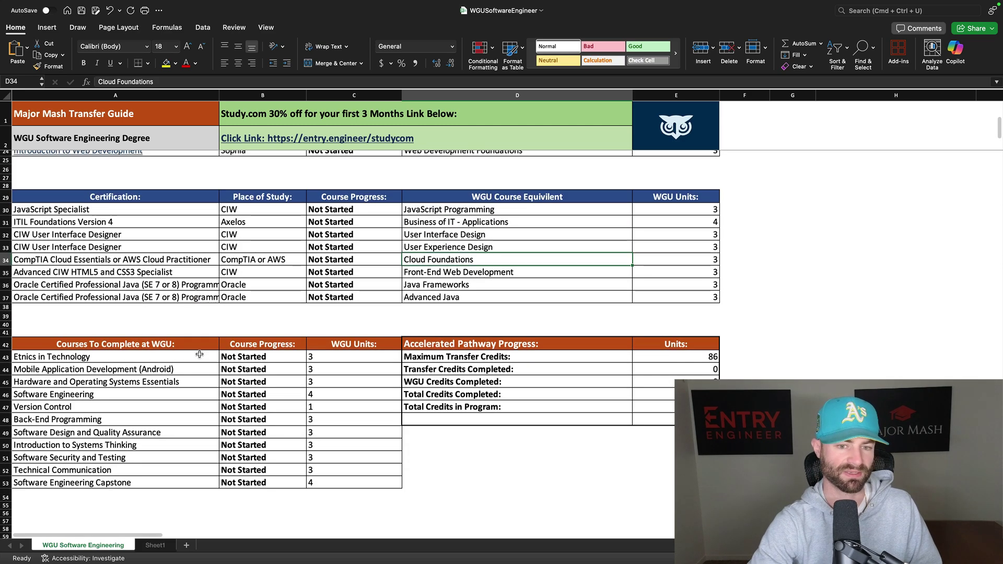
scroll(200, 356, up, 5)
scroll(209, 357, down, 10)
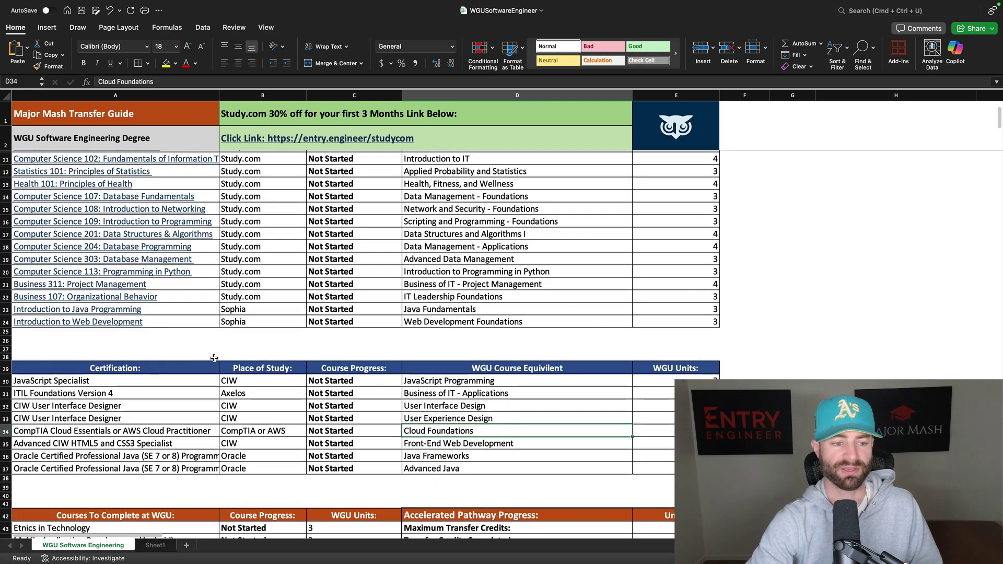
scroll(213, 358, down, 3)
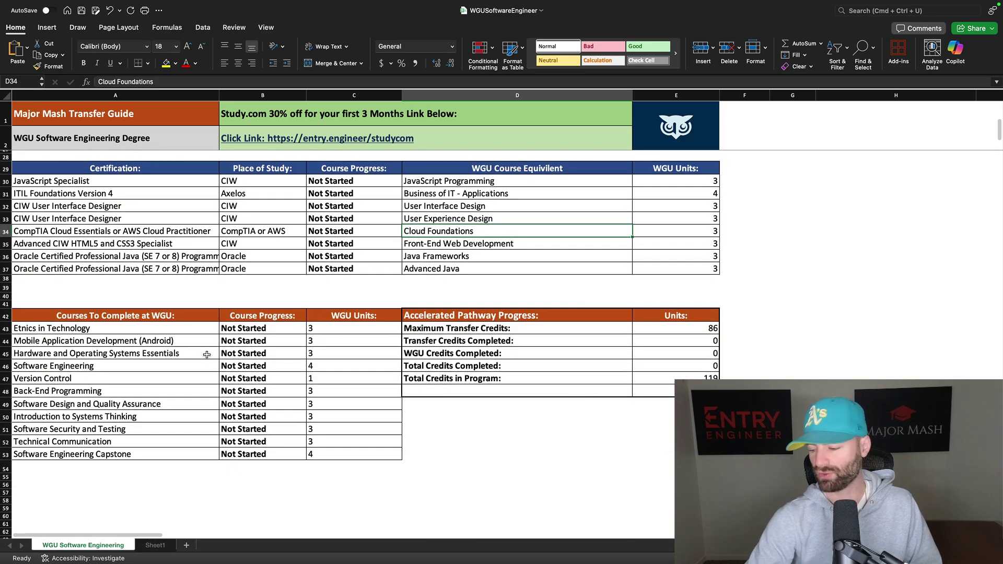